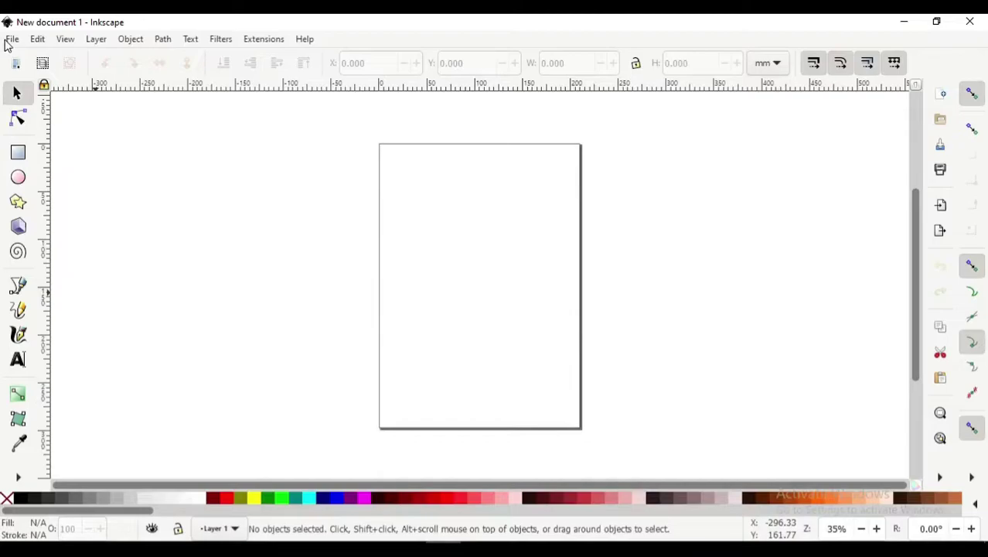
# Turn off Show page border in Document Properties and zoom the canvas to 50%
pyautogui.click(9, 40)
pyautogui.click(109, 287)
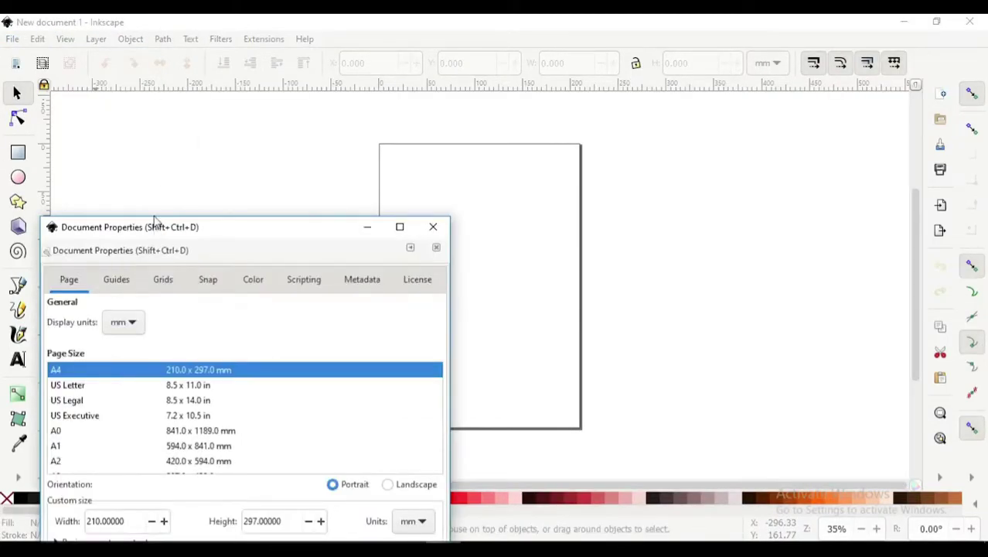
pyautogui.moveTo(155, 221); pyautogui.dragTo(176, 87)
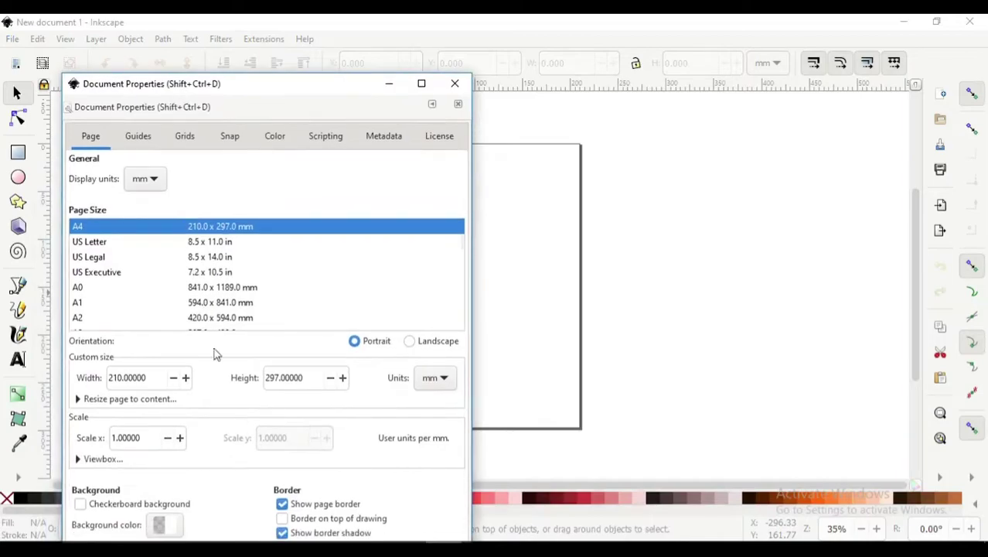
pyautogui.click(282, 504)
pyautogui.click(455, 83)
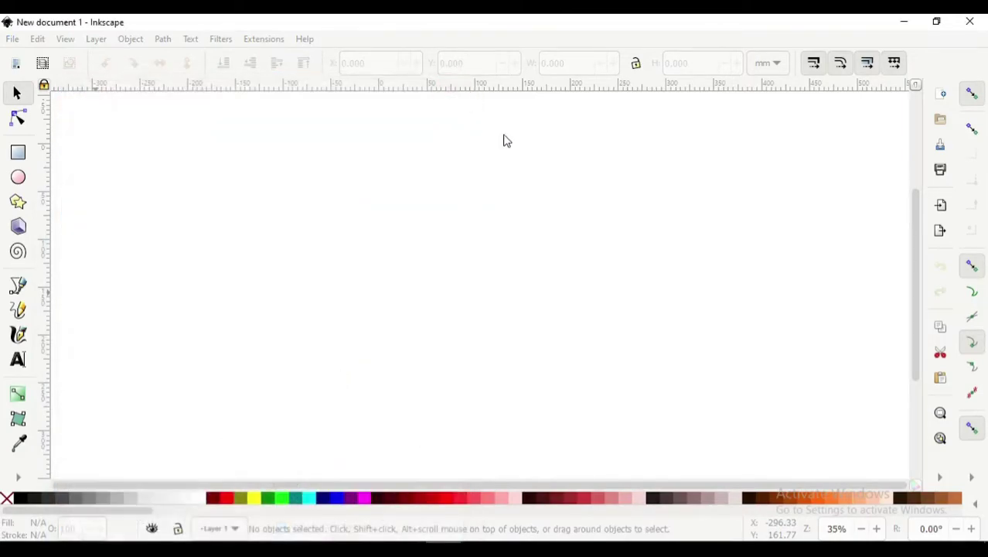
pyautogui.scroll(1, 533, 237)
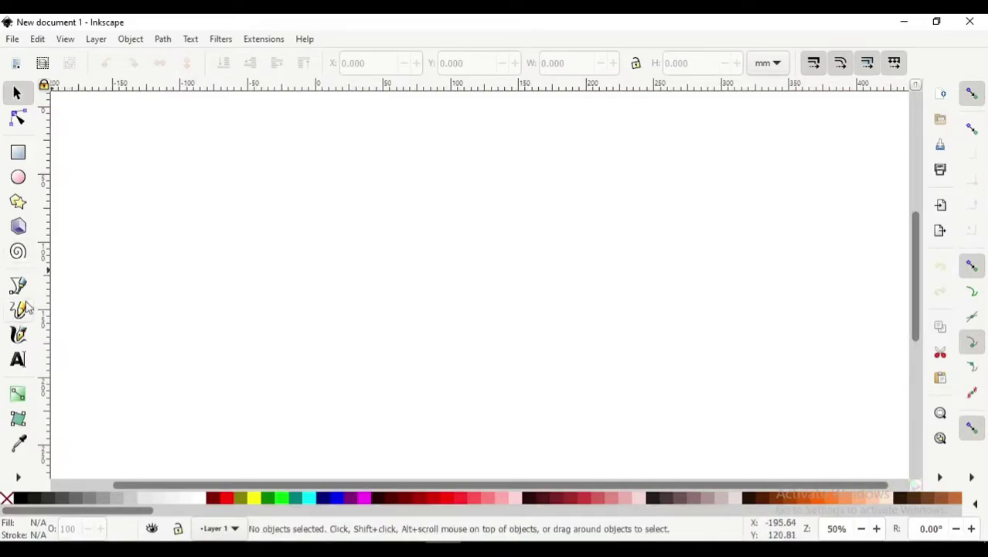
# Draw a 210.608 mm blue square with corners rounded to a 55.592 mm radius
pyautogui.click(18, 153)
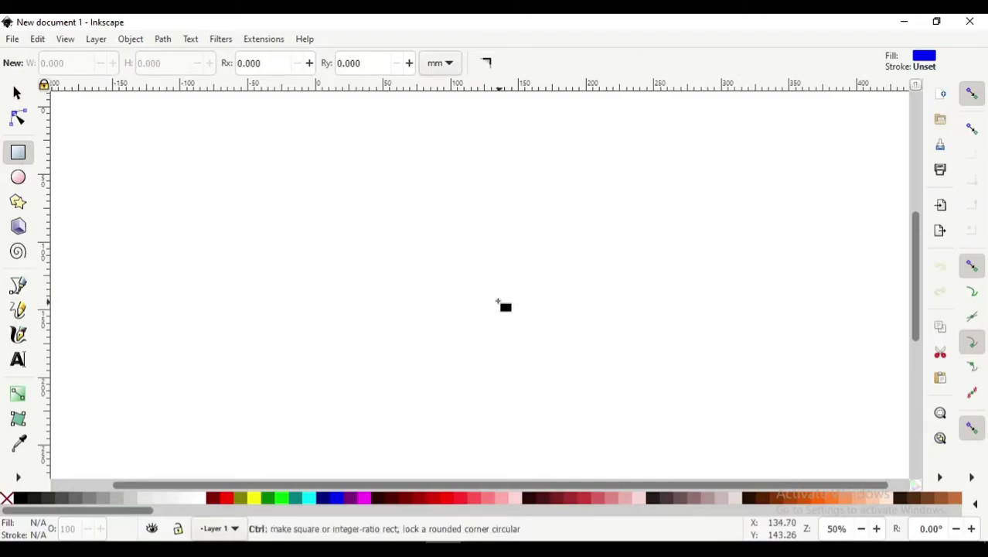
pyautogui.moveTo(455, 281); pyautogui.dragTo(628, 423)
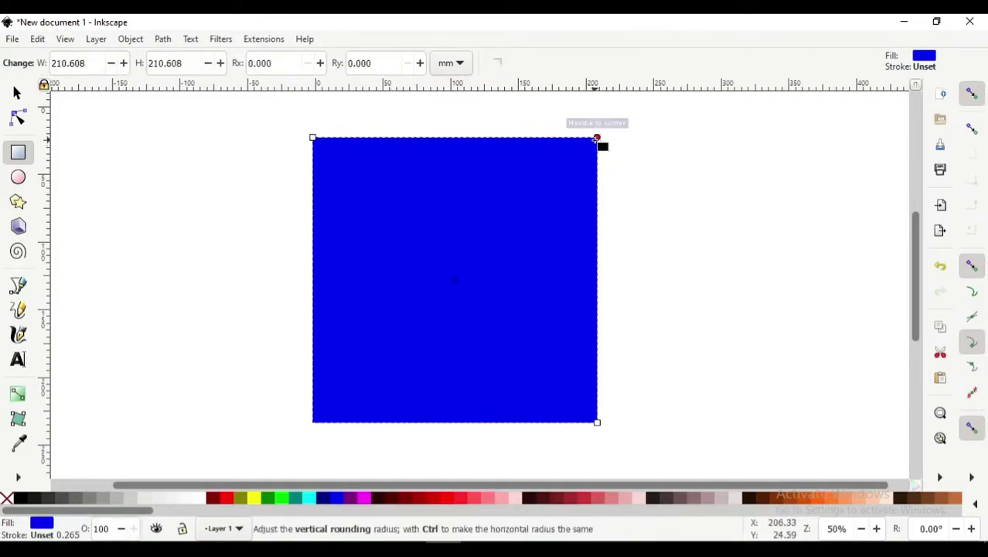
pyautogui.moveTo(597, 138); pyautogui.dragTo(598, 212)
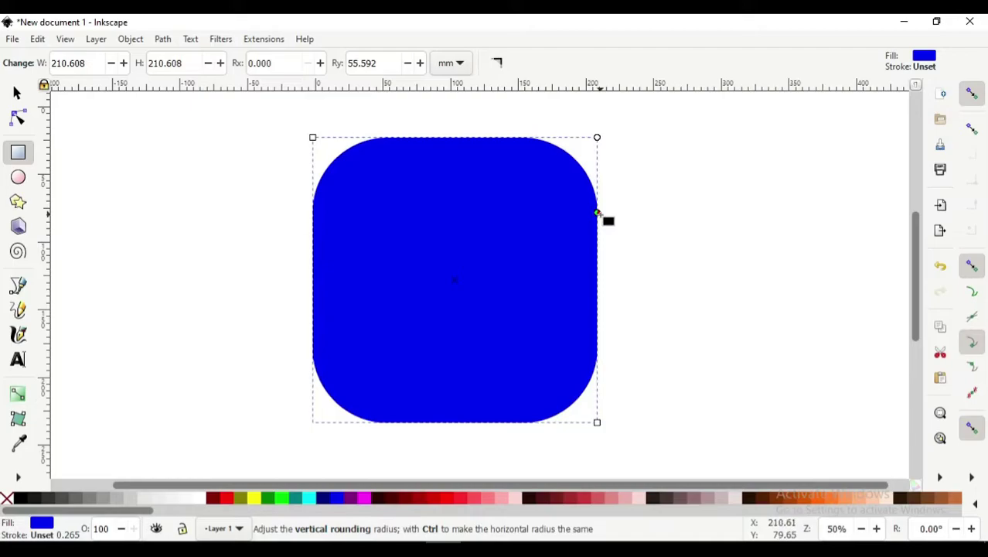
pyautogui.click(17, 95)
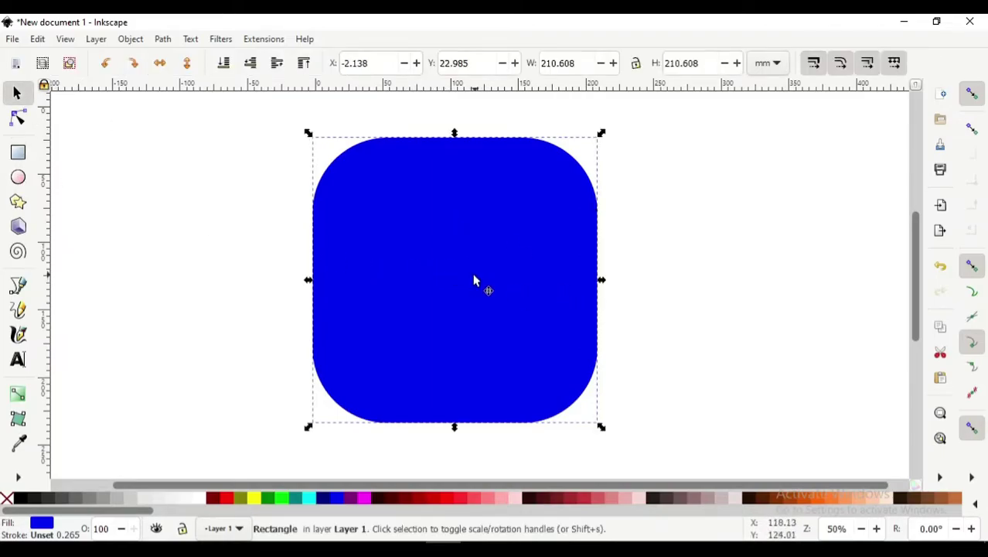
# Duplicate the rounded square, shrink the copy to 144.326 mm inside it, and fill it white
pyautogui.rightClick(455, 280)
pyautogui.click(481, 231)
pyautogui.moveTo(600, 427); pyautogui.dragTo(558, 405)
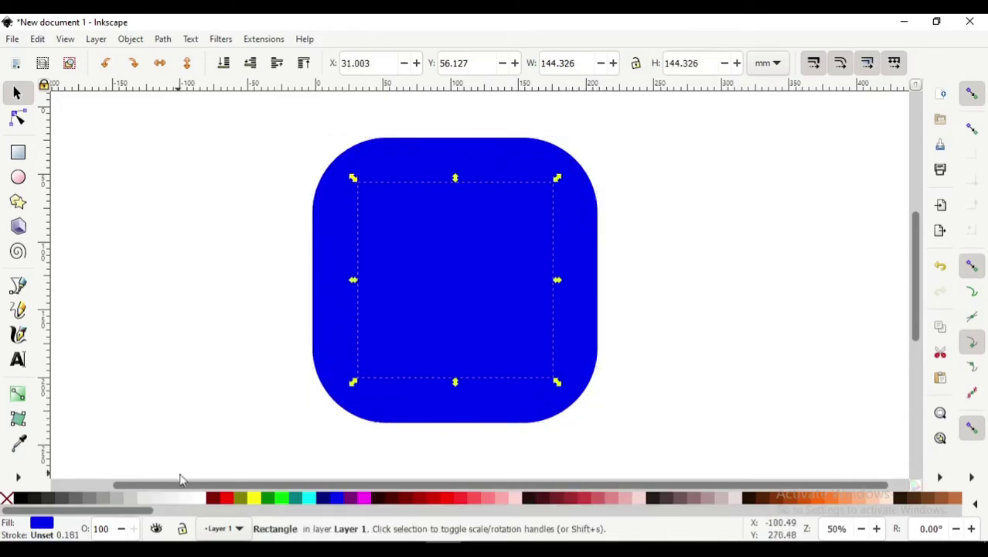
pyautogui.click(202, 499)
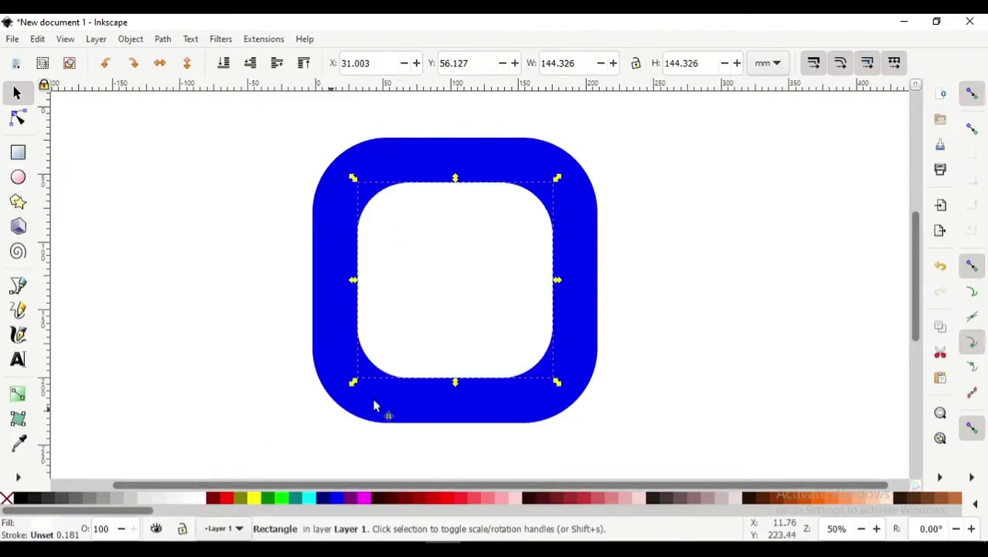
pyautogui.click(939, 479)
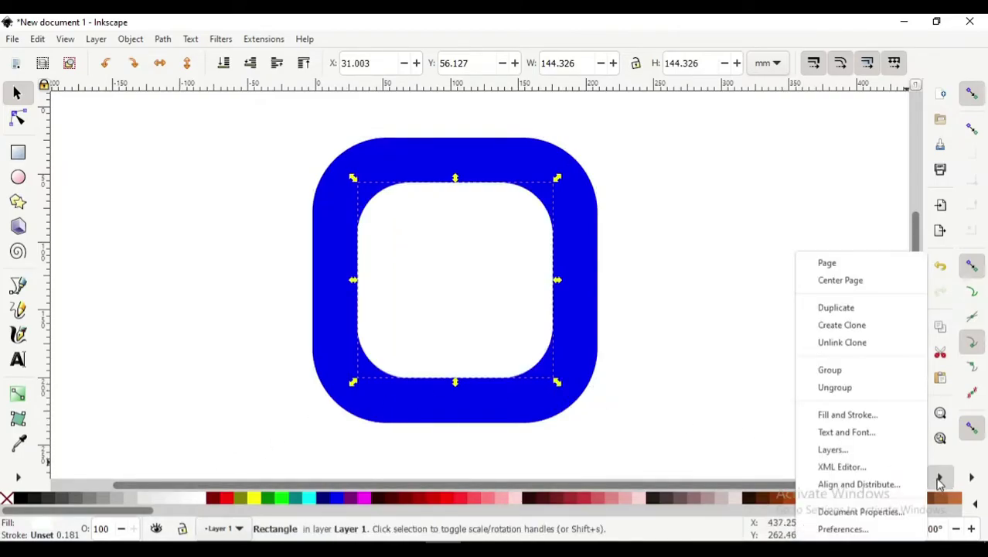
pyautogui.click(859, 419)
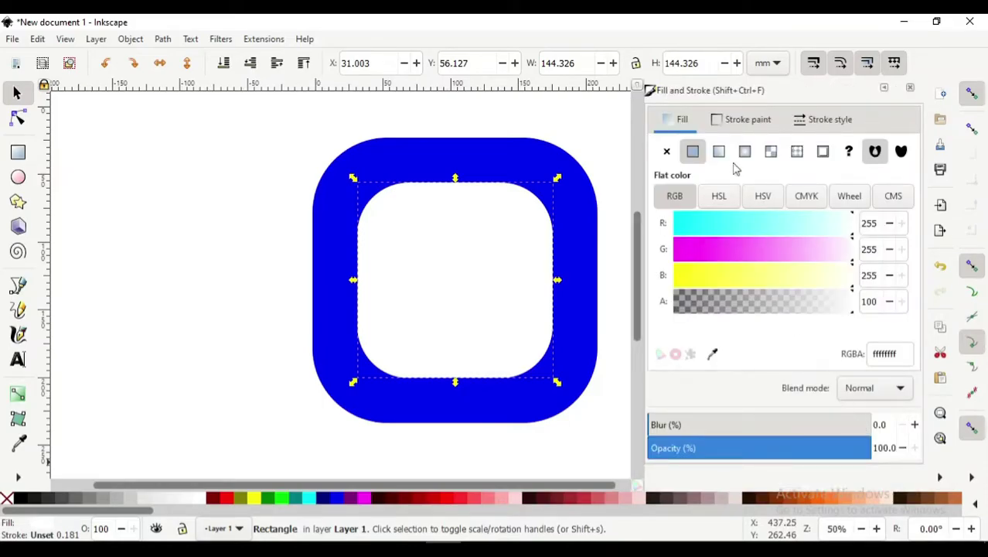
# Give the inner square a flat black 1.181 mm stroke and no fill
pyautogui.click(735, 120)
pyautogui.click(693, 152)
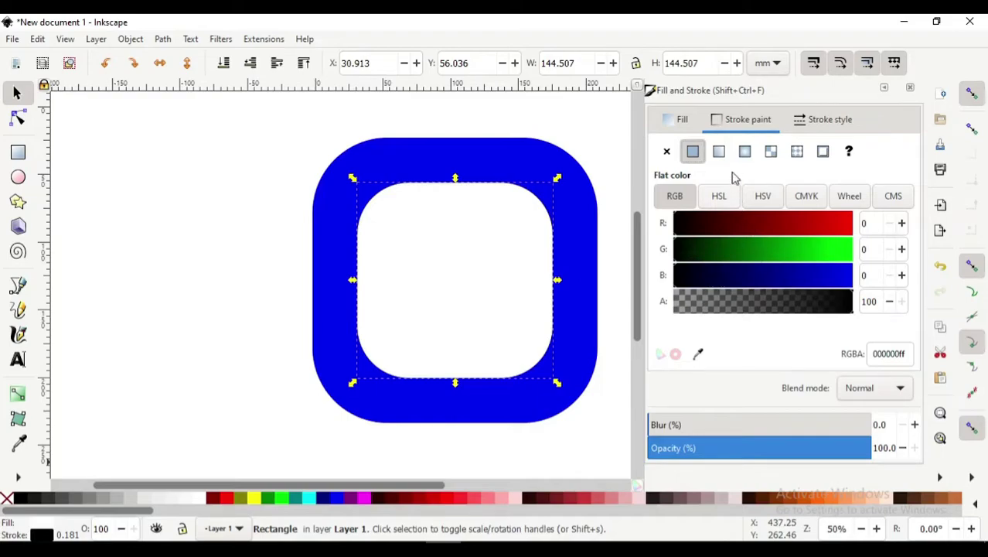
pyautogui.click(679, 121)
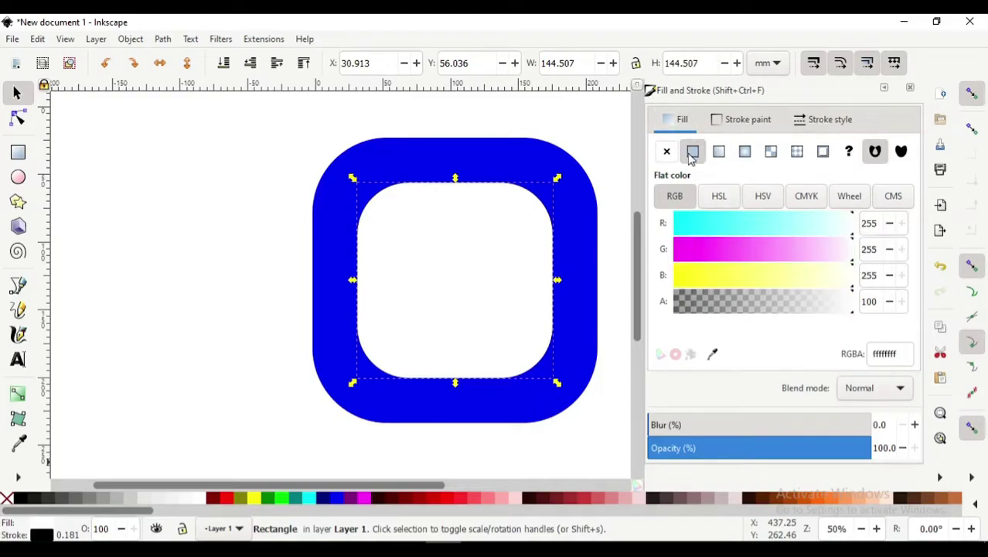
pyautogui.click(667, 152)
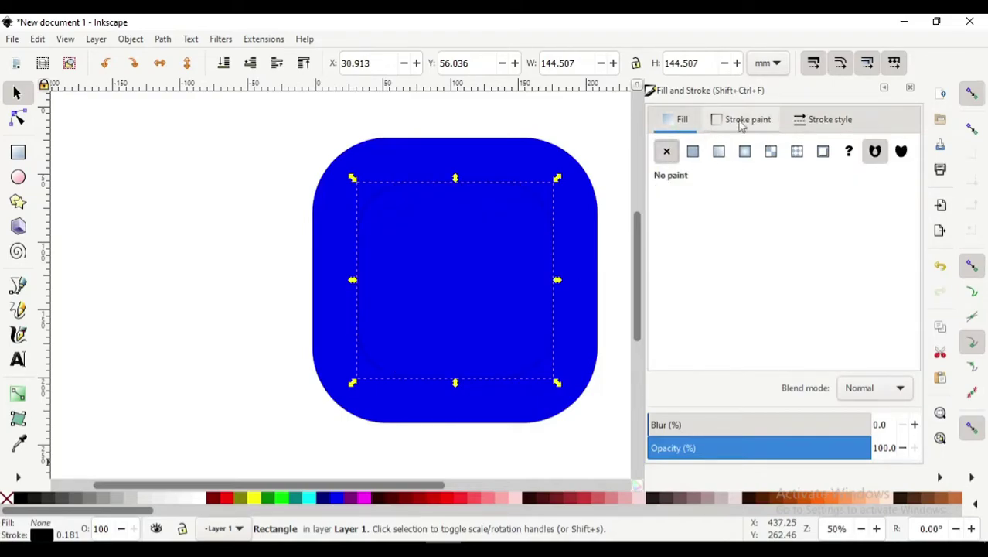
pyautogui.scroll(2, 547, 206)
pyautogui.scroll(2, 546, 203)
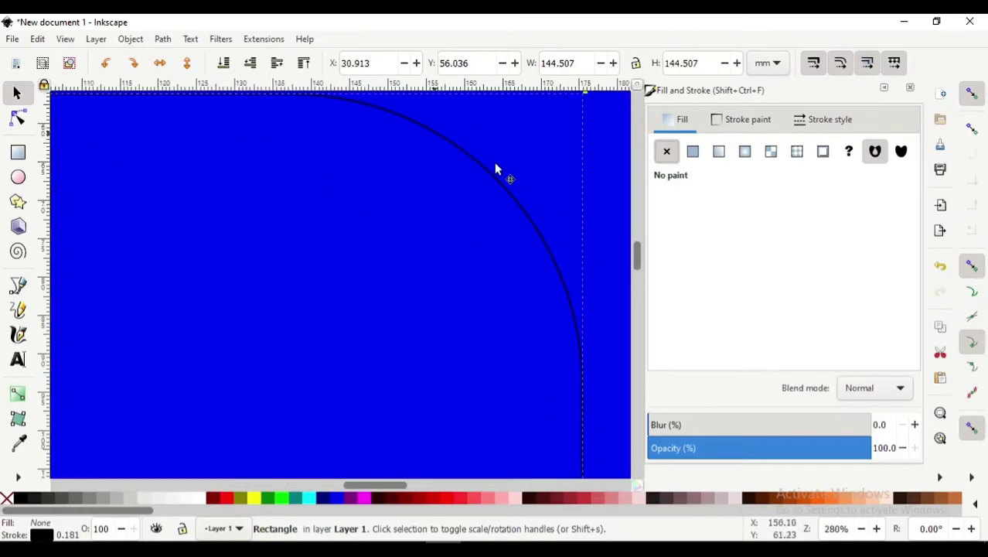
pyautogui.scroll(-2, 511, 269)
pyautogui.scroll(-1, 507, 273)
pyautogui.scroll(-2, 371, 342)
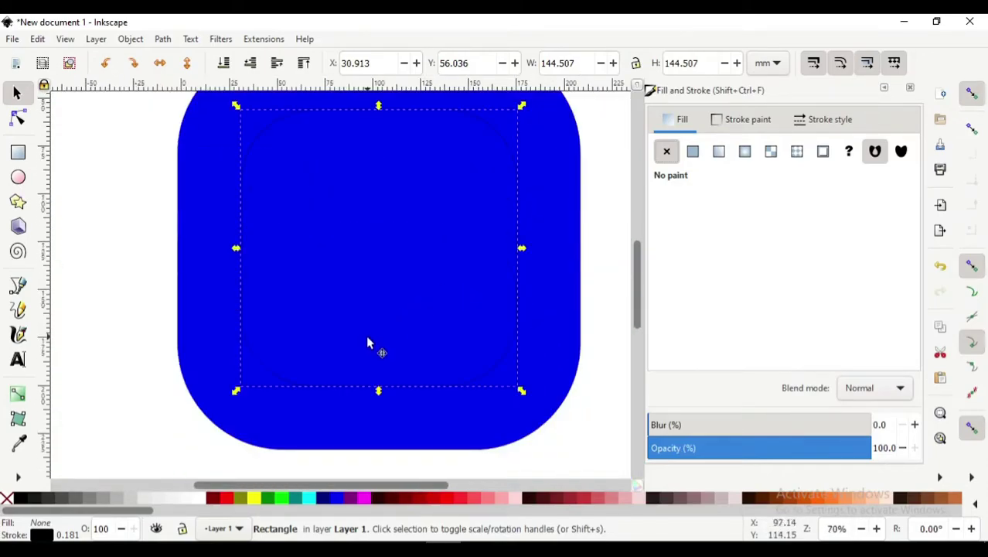
pyautogui.scroll(-1, 368, 319)
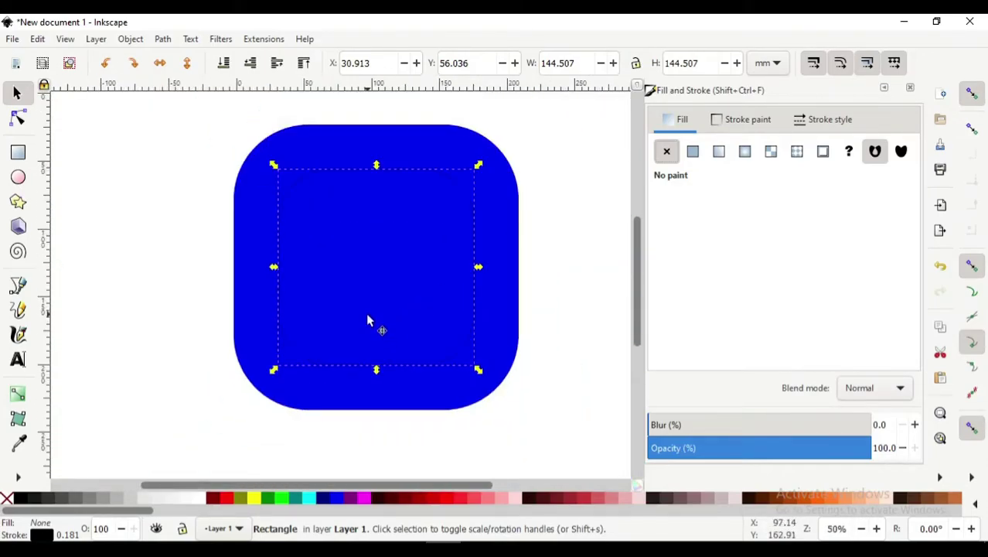
pyautogui.click(826, 121)
# Set the inner square's stroke width to 14.868 mm and enlarge it to 165.990 mm across
pyautogui.click(751, 152)
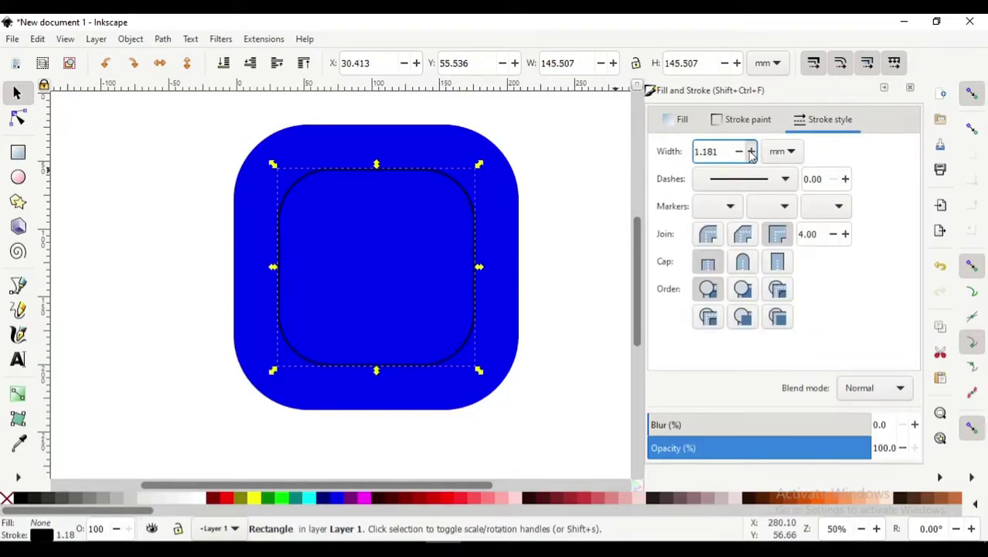
pyautogui.moveTo(751, 151); pyautogui.dragTo(751, 151)
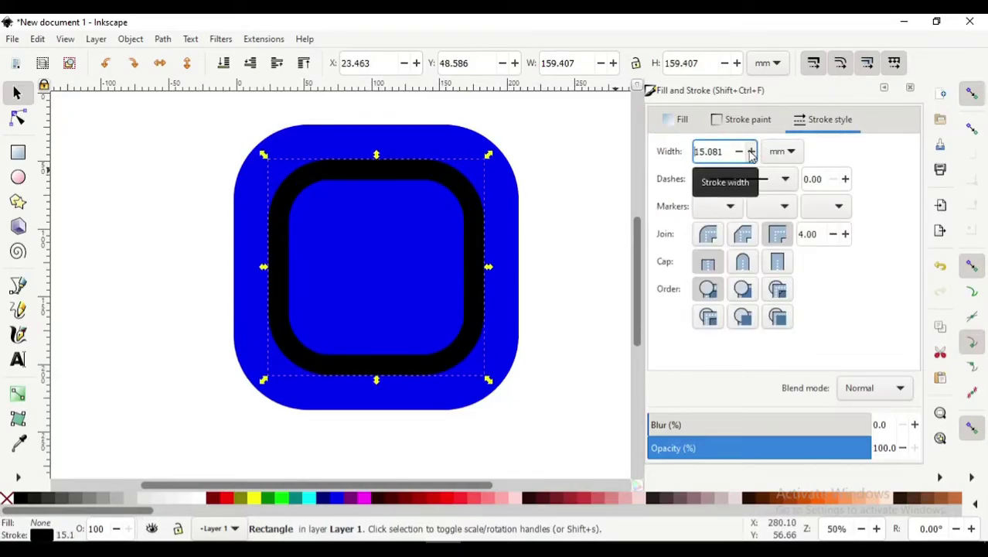
pyautogui.click(740, 152)
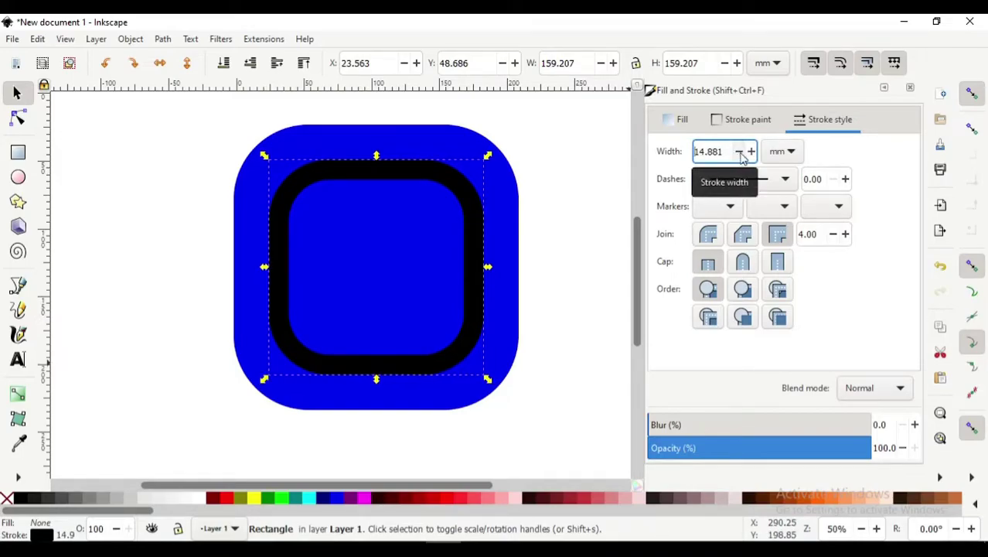
pyautogui.click(740, 153)
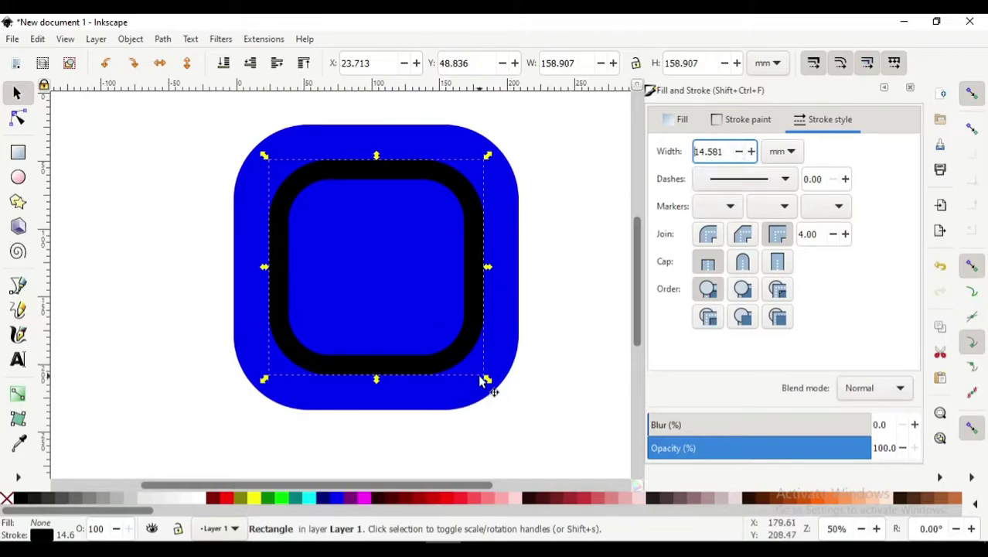
pyautogui.moveTo(485, 377); pyautogui.dragTo(497, 386)
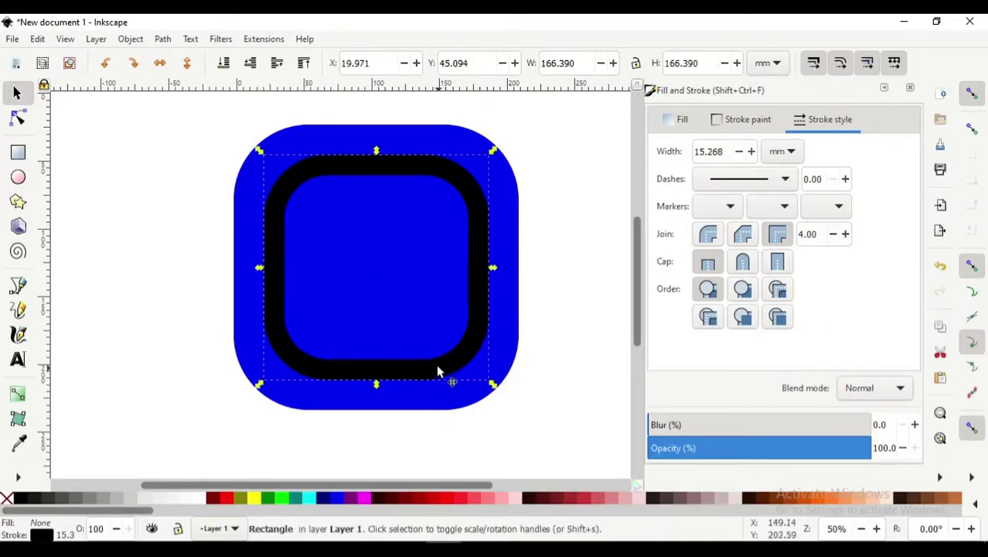
pyautogui.click(739, 151)
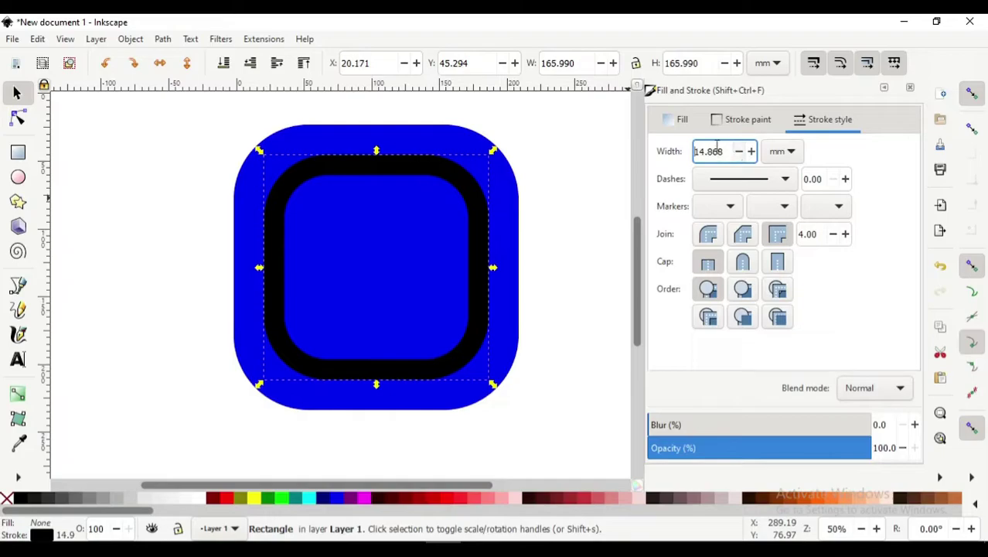
pyautogui.click(678, 119)
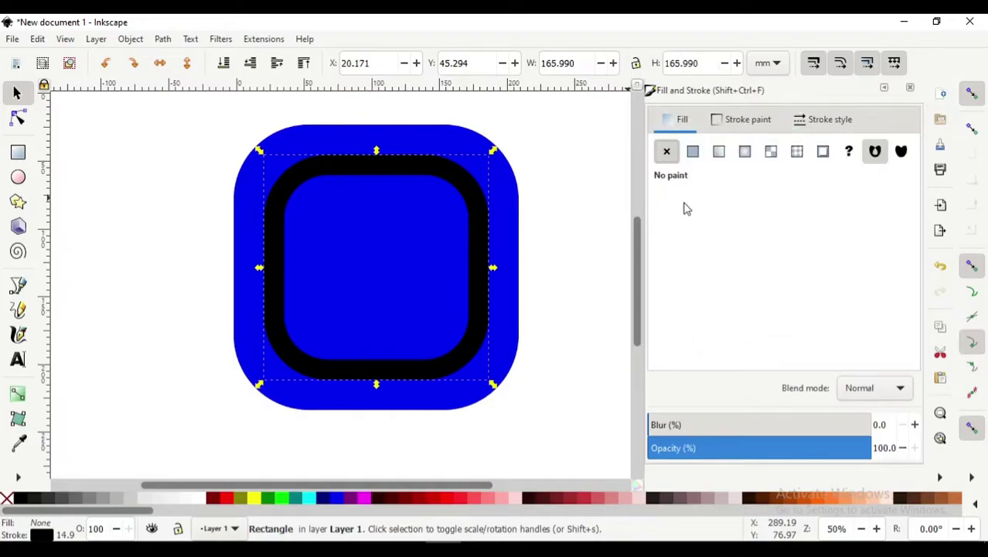
# Make the ring's stroke white by raising HSL lightness to 100
pyautogui.click(694, 152)
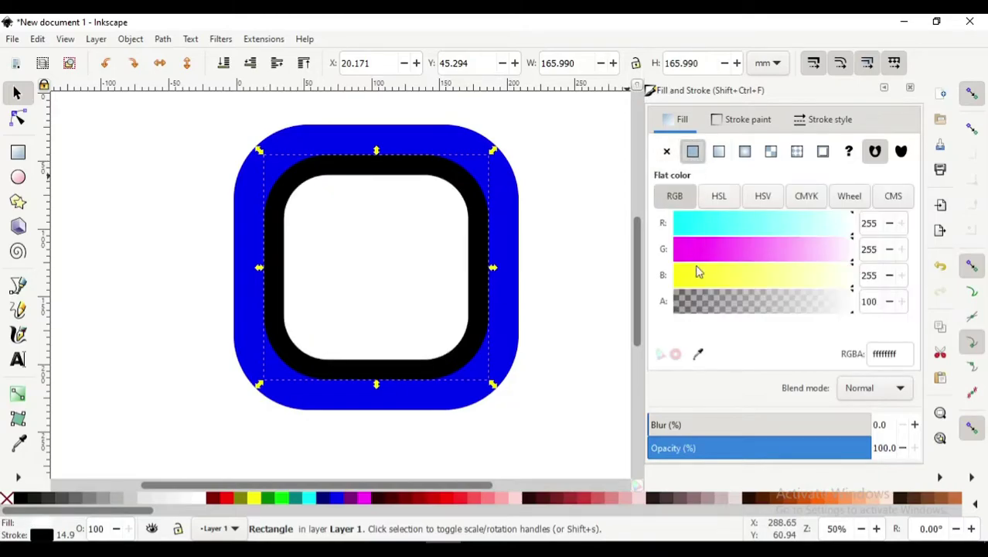
pyautogui.click(735, 119)
pyautogui.click(694, 152)
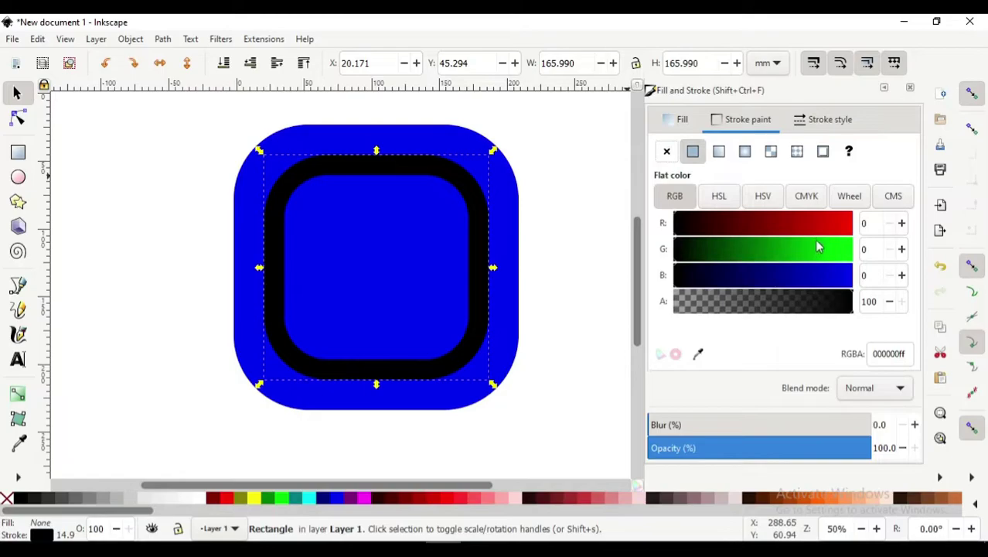
pyautogui.click(719, 196)
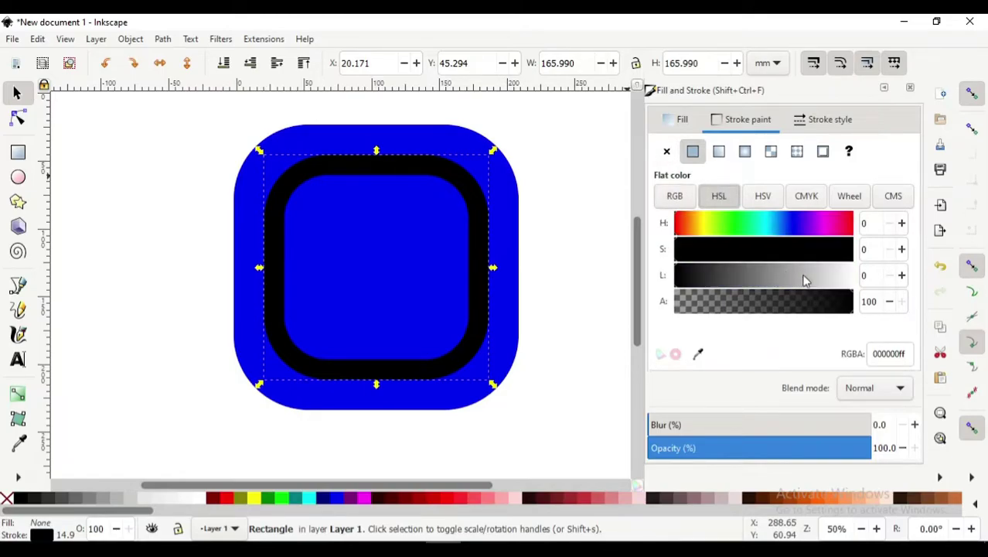
pyautogui.moveTo(804, 280); pyautogui.dragTo(889, 289)
pyautogui.click(532, 253)
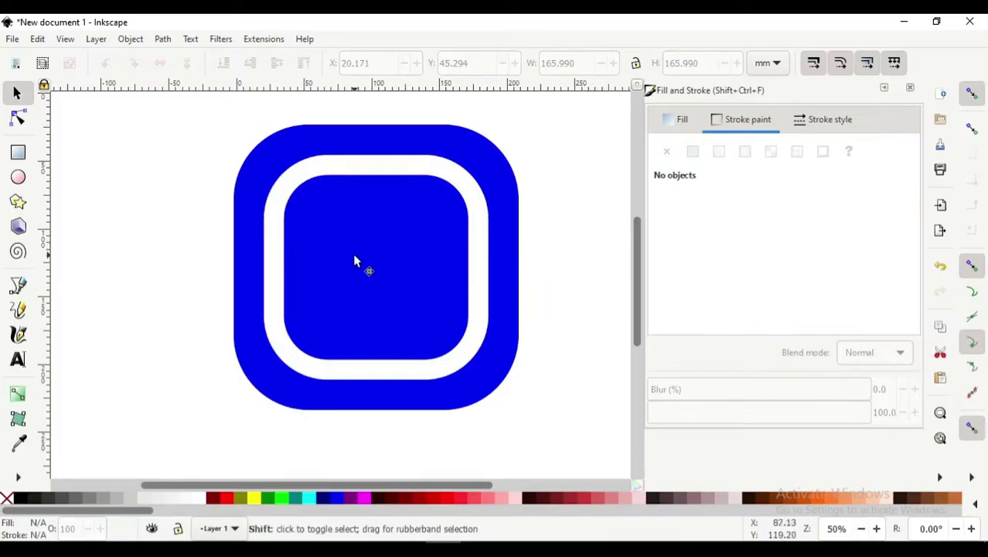
# Duplicate the white ring and shrink the copy to a small square at the icon's centre
pyautogui.click(481, 276)
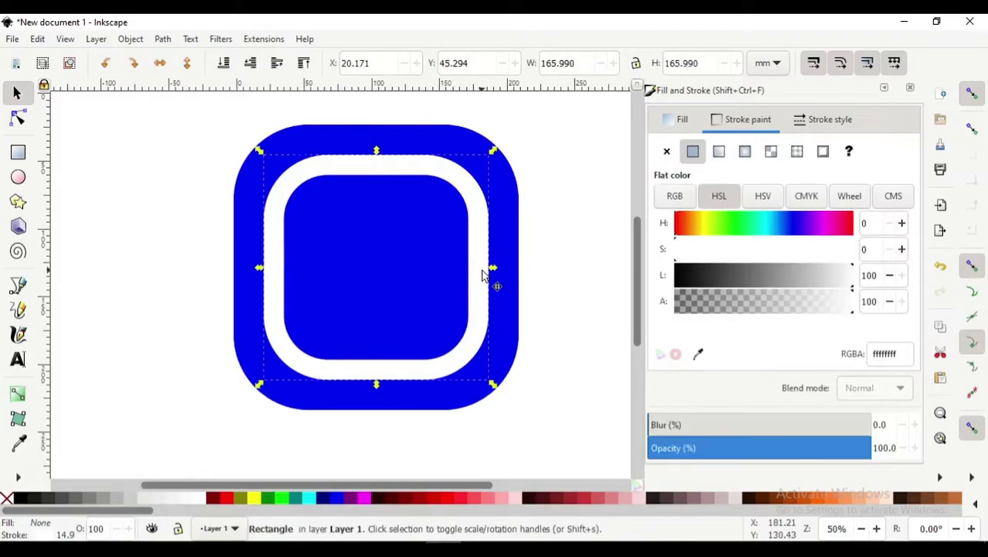
pyautogui.rightClick(479, 272)
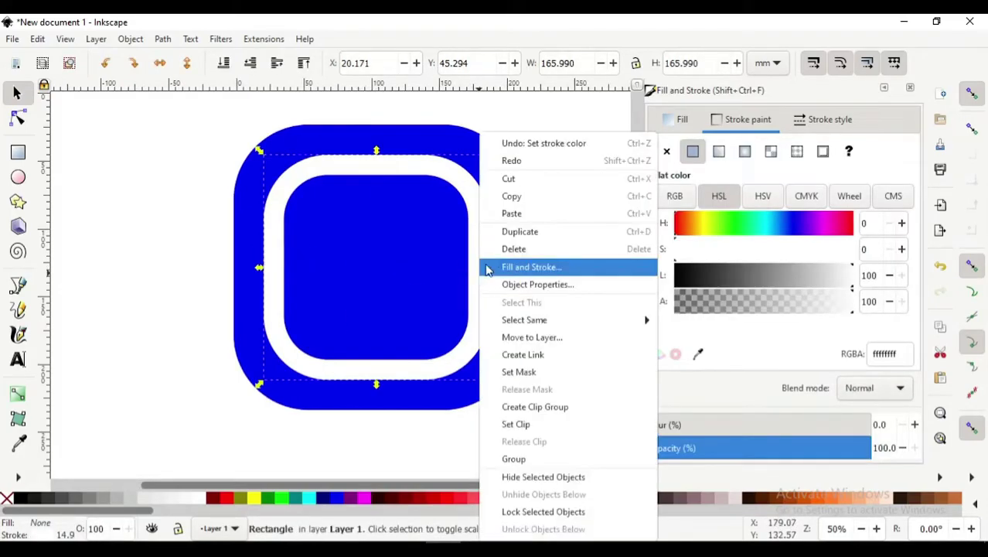
pyautogui.click(514, 232)
pyautogui.moveTo(495, 384); pyautogui.dragTo(447, 348)
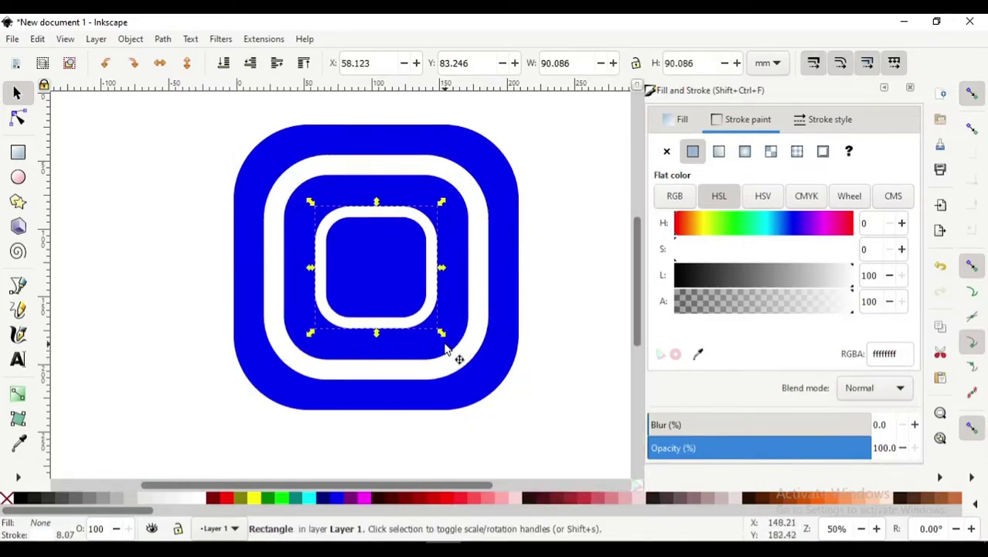
pyautogui.moveTo(445, 338)
pyautogui.mouseDown()
pyautogui.moveTo(429, 324)
pyautogui.moveTo(439, 336)
pyautogui.mouseUp()
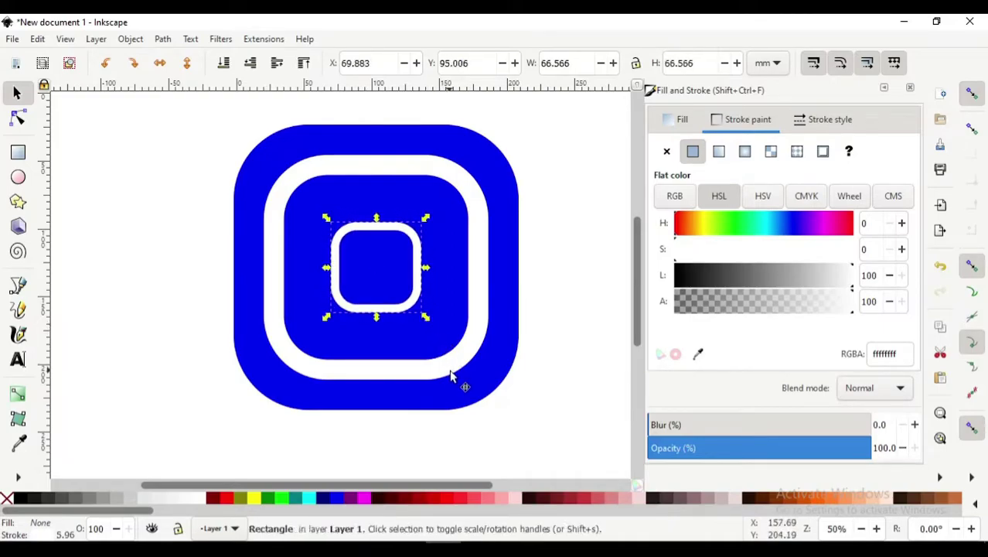
# Copy the large ring's 14.868 mm stroke width into the small square's Width field
pyautogui.click(453, 374)
pyautogui.click(813, 121)
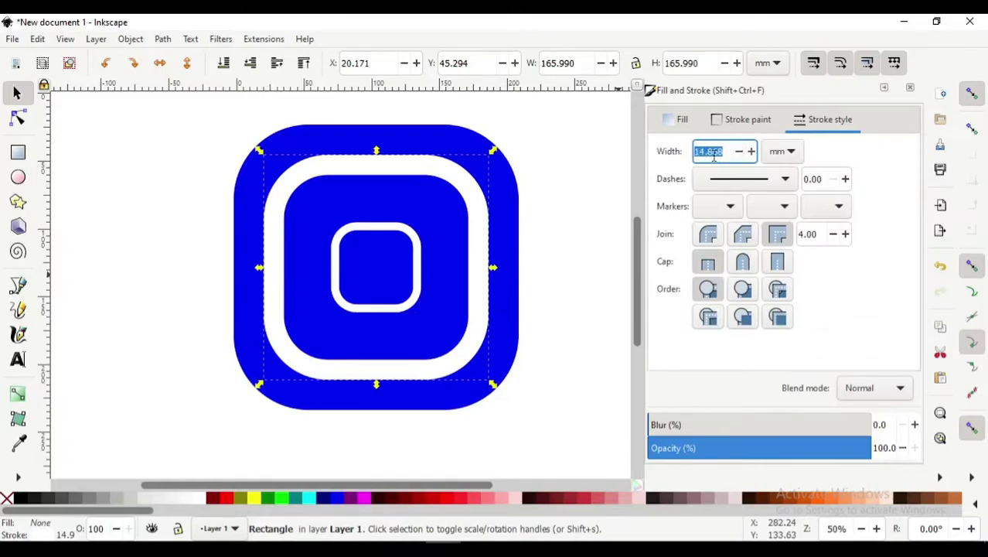
pyautogui.rightClick(725, 154)
pyautogui.click(707, 194)
pyautogui.click(418, 275)
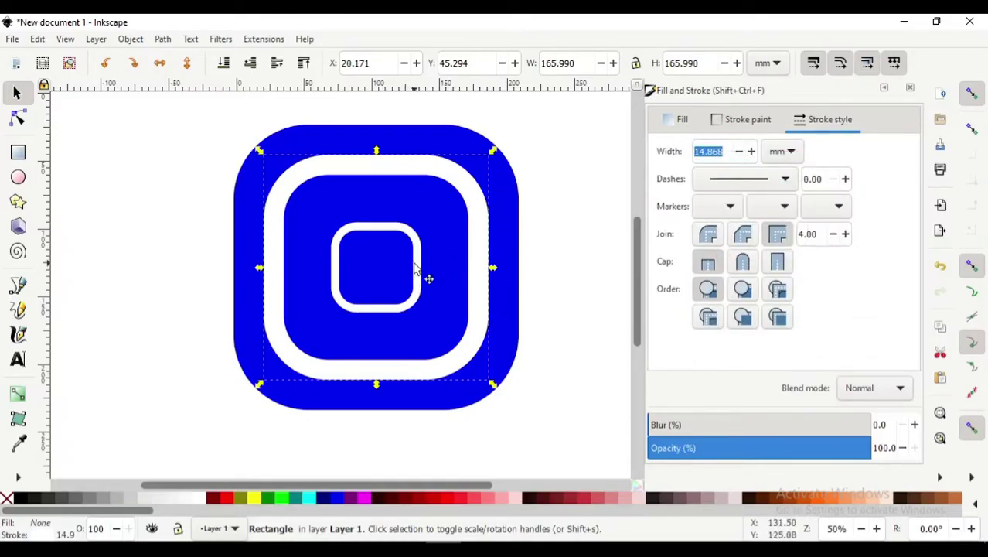
pyautogui.moveTo(722, 152); pyautogui.dragTo(659, 157)
pyautogui.rightClick(698, 152)
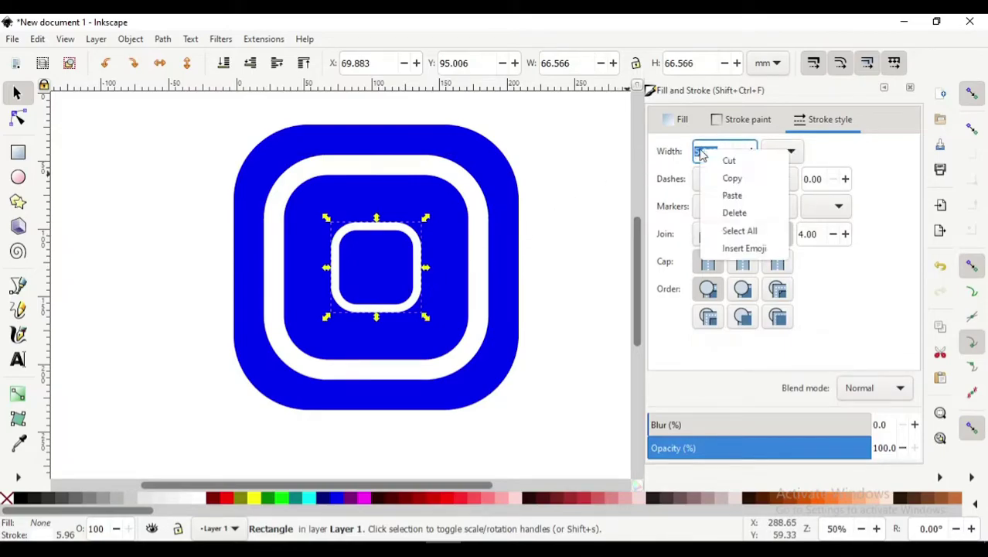
pyautogui.click(728, 178)
pyautogui.write('14.868')
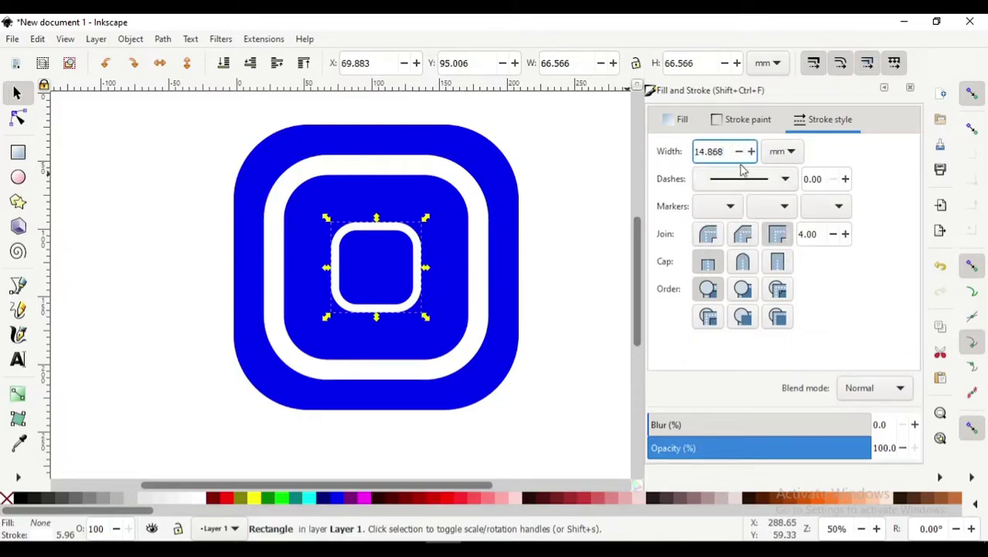
pyautogui.press('Return')
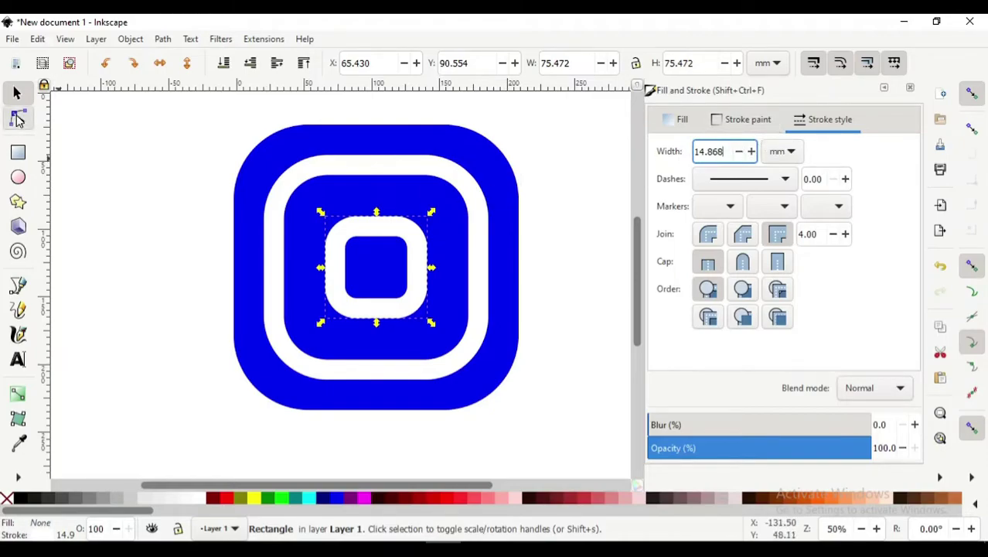
# Round the small square fully into a circle and shrink it to 73.333 mm across
pyautogui.click(18, 118)
pyautogui.moveTo(418, 246); pyautogui.dragTo(419, 269)
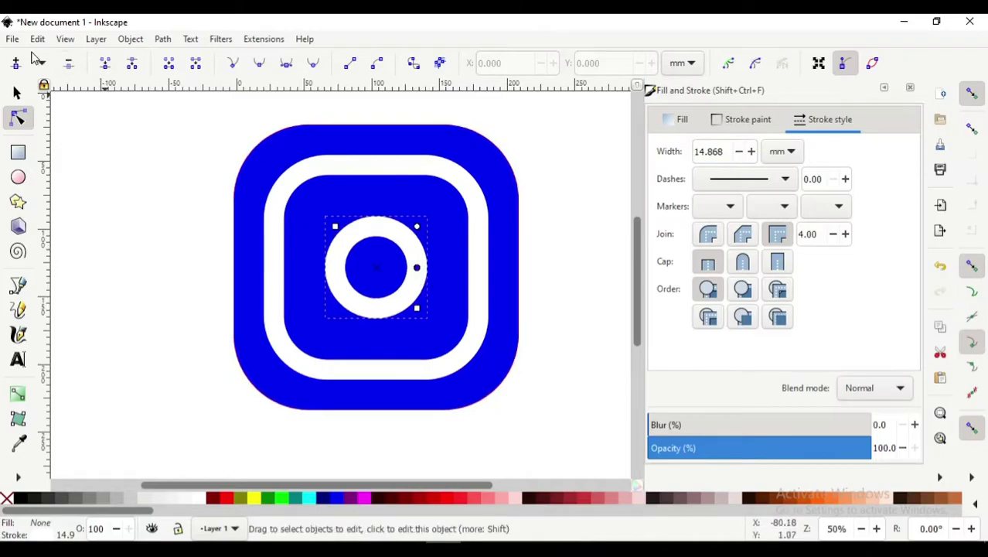
pyautogui.click(19, 93)
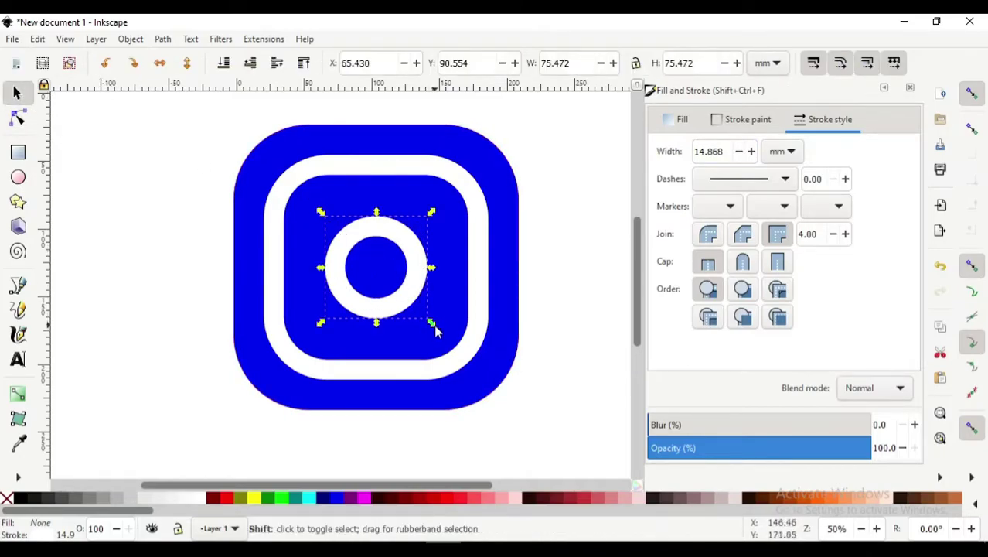
pyautogui.moveTo(431, 325); pyautogui.dragTo(430, 323)
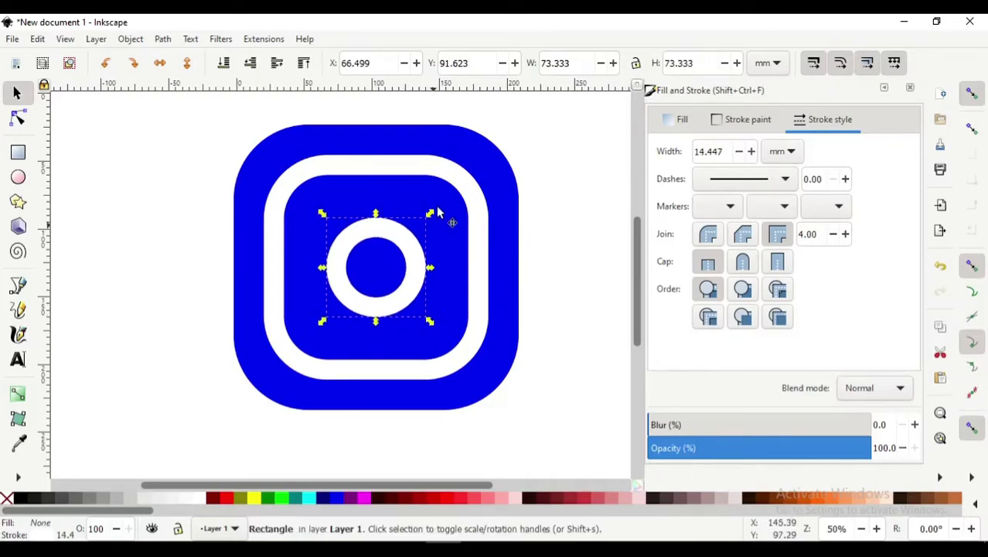
# Thin the lens ring's stroke to 14.047 mm and the outer ring's to 14.668 mm
pyautogui.click(740, 152)
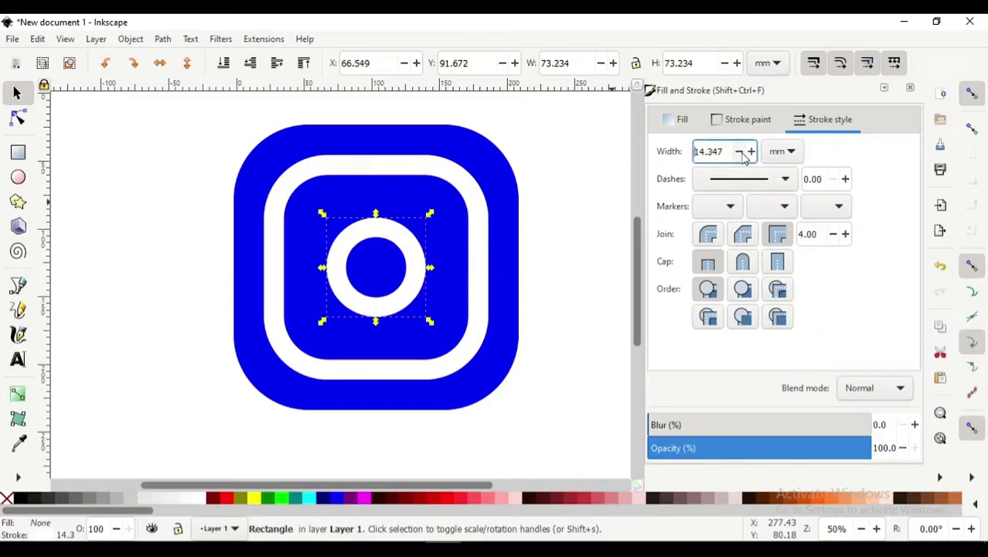
pyautogui.click(477, 256)
pyautogui.click(739, 152)
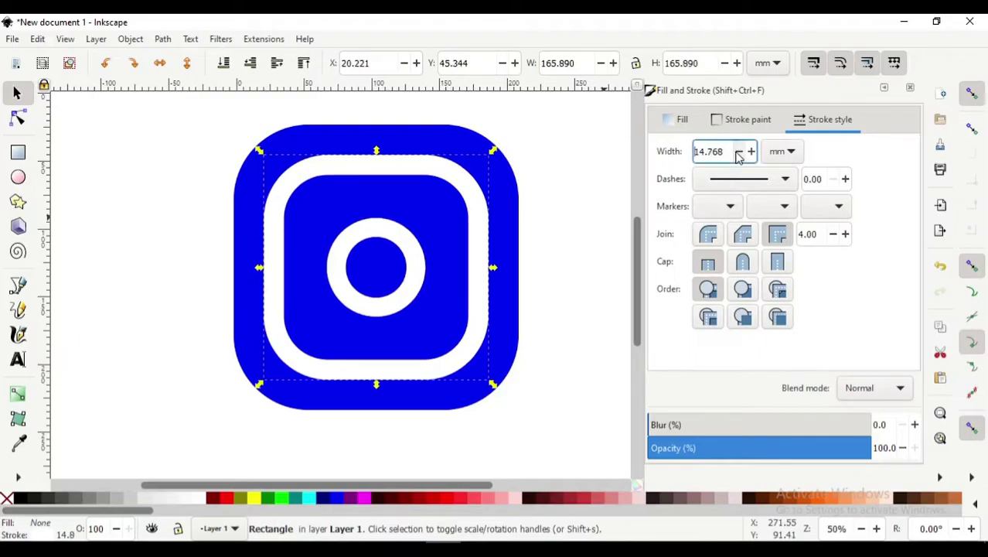
pyautogui.click(738, 152)
# Select the blue background square and switch to the Gradient tool
pyautogui.press('Escape')
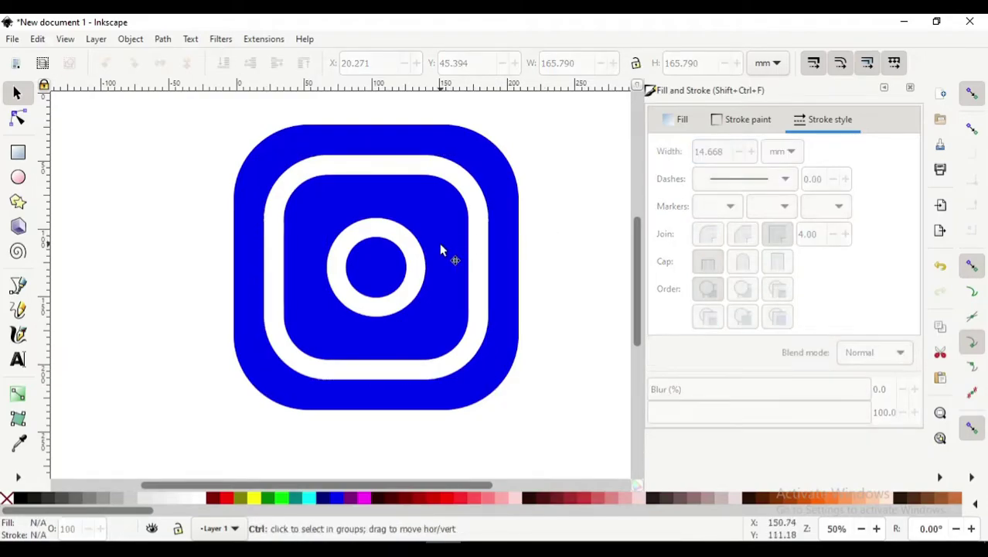
pyautogui.keyDown('ctrl'); pyautogui.scroll(1, 453, 246); pyautogui.keyUp('ctrl')
pyautogui.scroll(1, 458, 199)
pyautogui.click(466, 170)
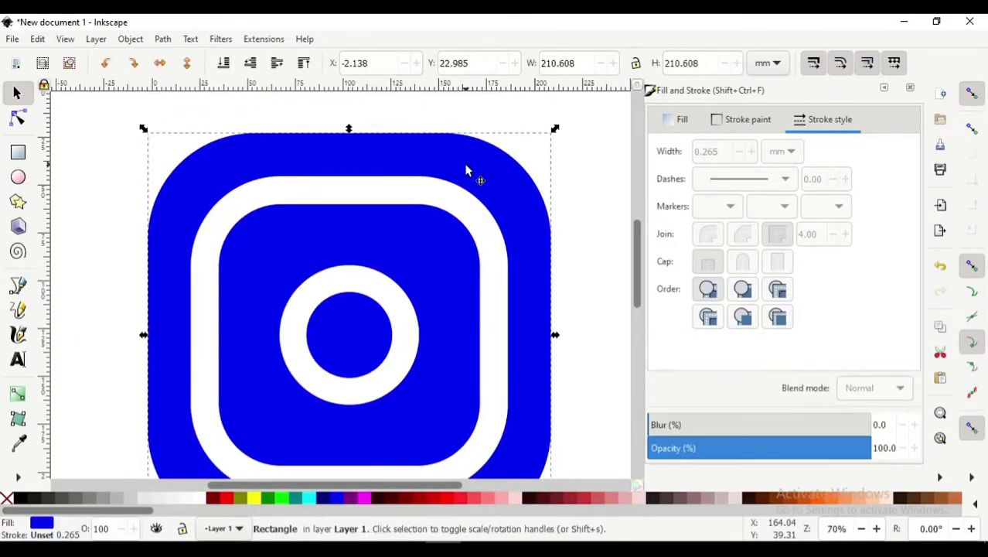
pyautogui.scroll(-2, 471, 174)
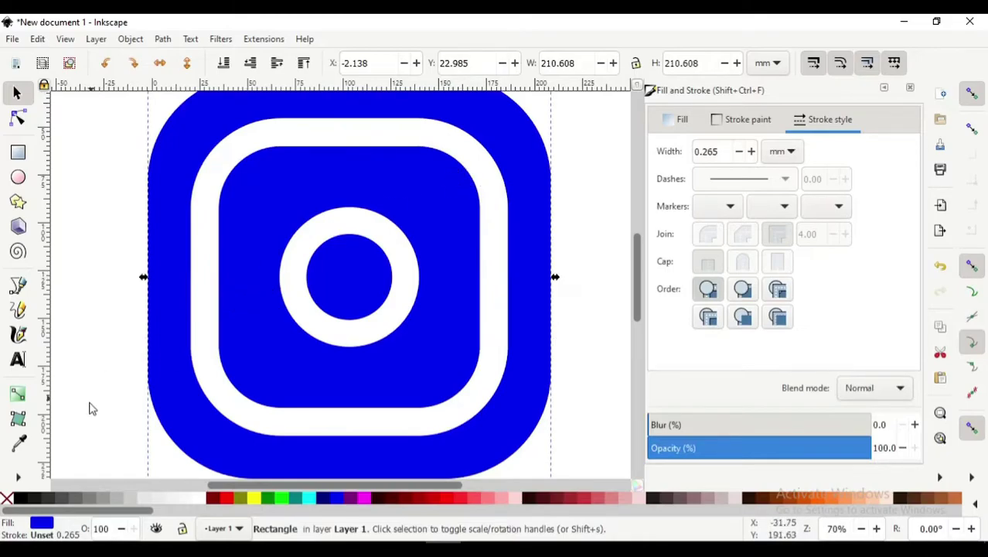
pyautogui.click(17, 396)
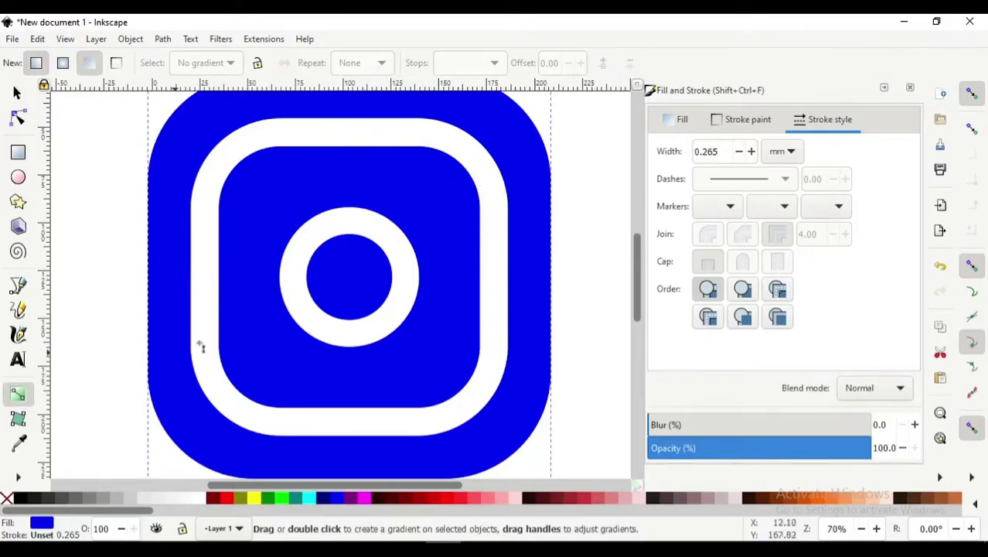
pyautogui.scroll(-1, 457, 230)
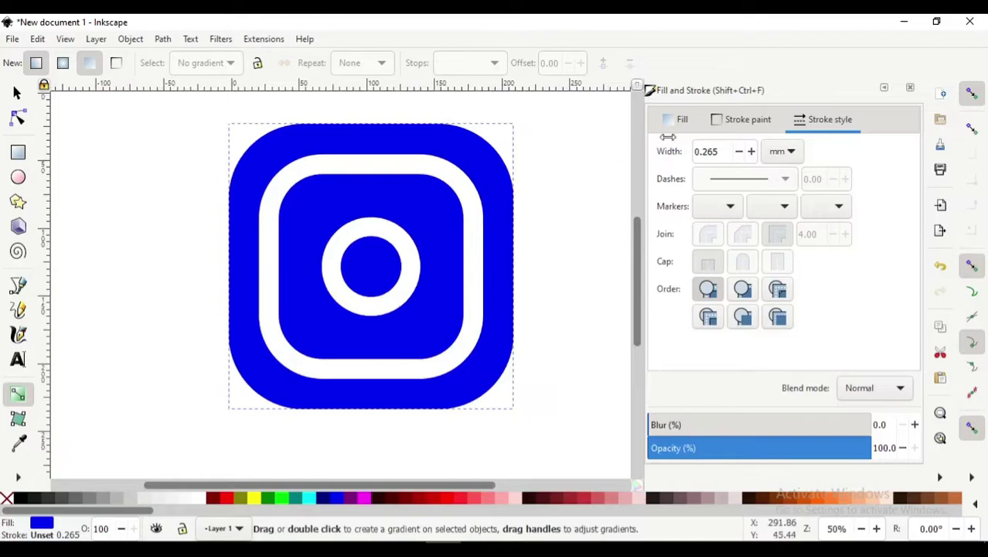
# Give the background a linear gradient running from its bottom-left to top-right corner
pyautogui.click(680, 119)
pyautogui.click(718, 151)
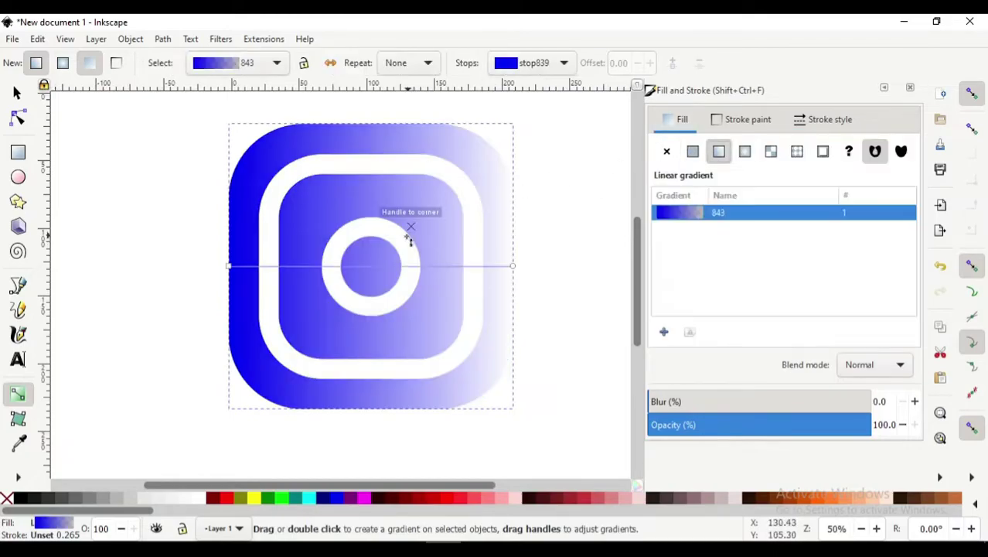
pyautogui.moveTo(230, 266); pyautogui.dragTo(255, 388)
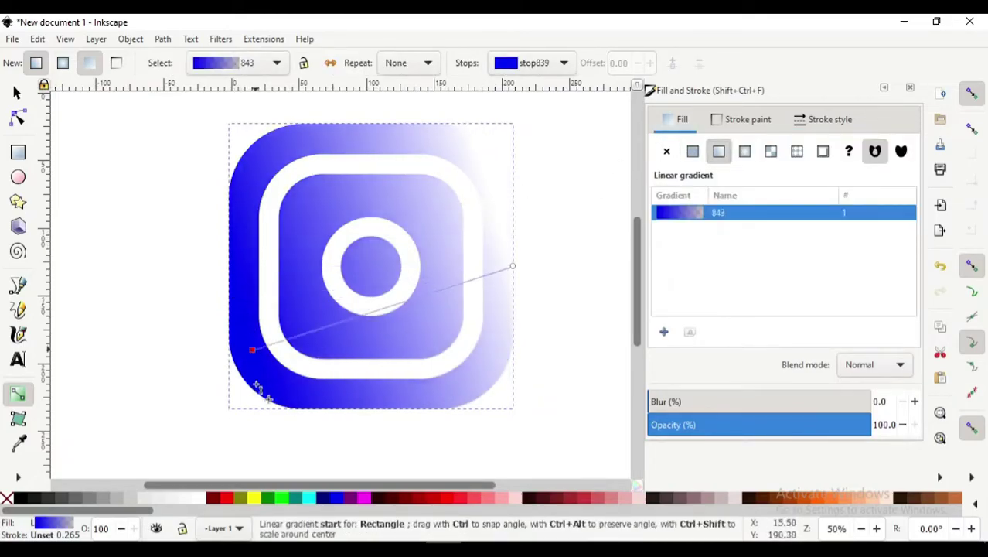
pyautogui.click(513, 266)
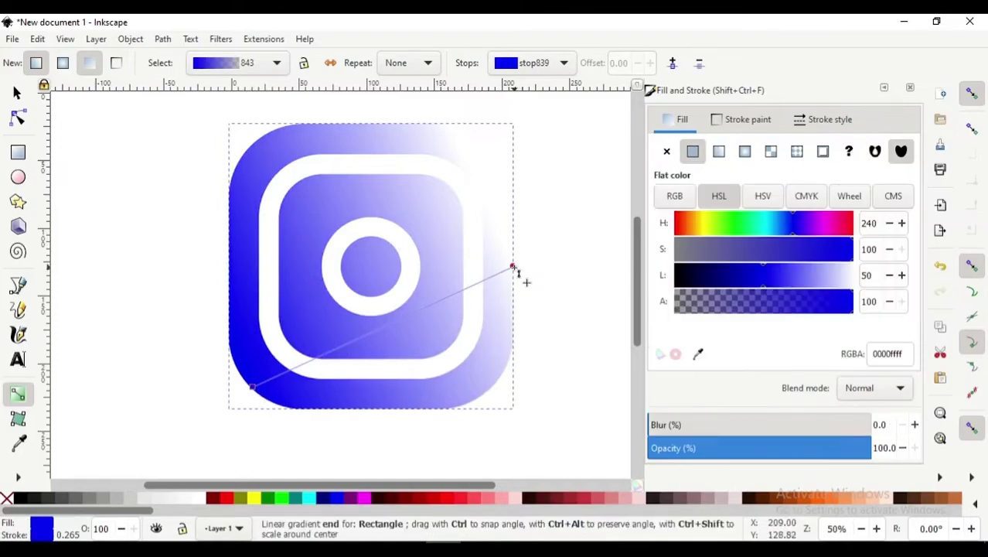
pyautogui.moveTo(514, 266); pyautogui.dragTo(481, 137)
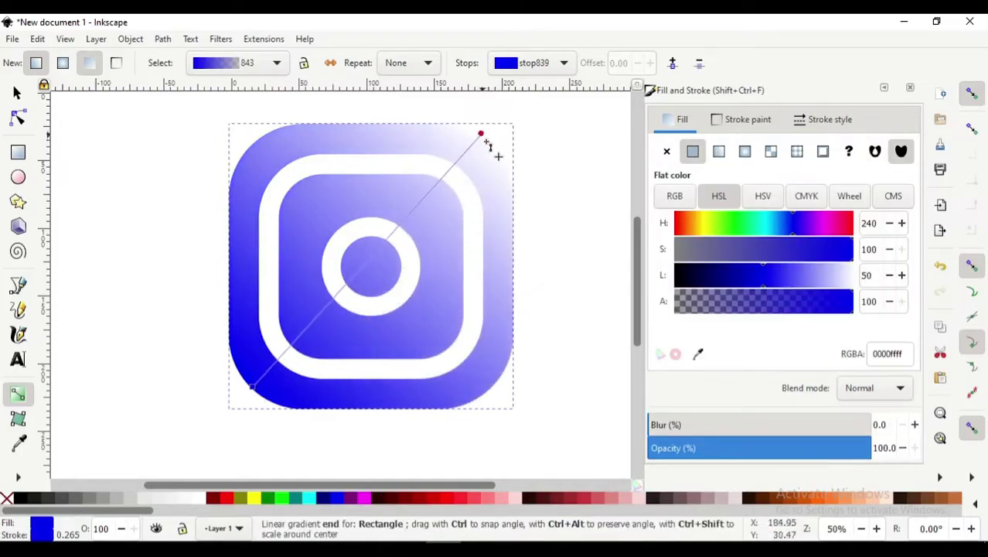
# Make the gradient's end stop fully opaque and its start stop golden yellow (ffc500ff)
pyautogui.click(483, 141)
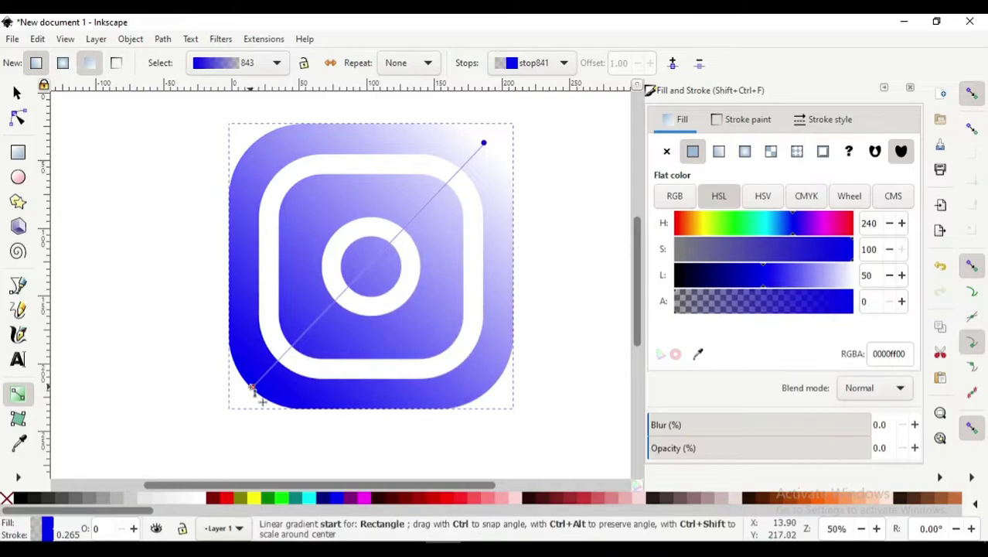
pyautogui.click(254, 386)
pyautogui.click(486, 144)
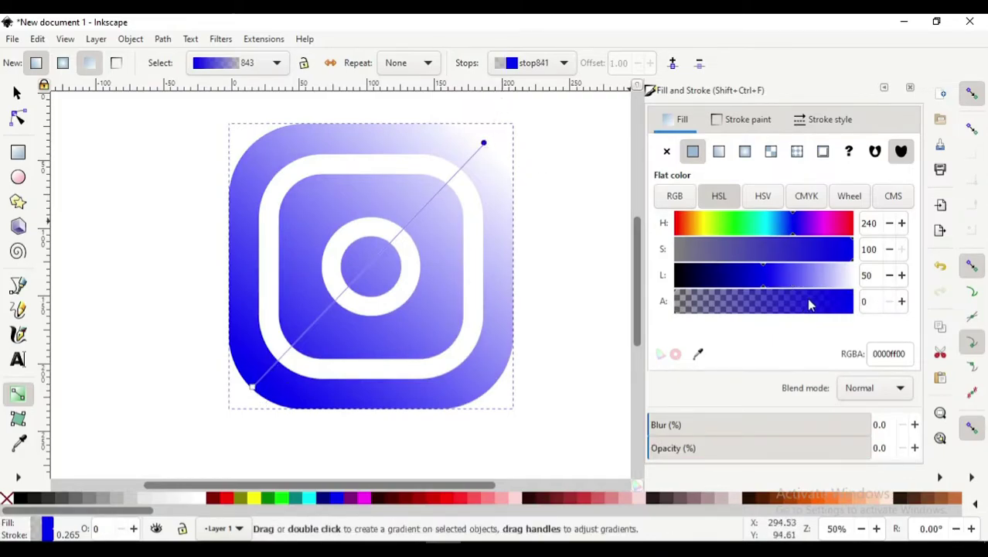
pyautogui.moveTo(809, 304); pyautogui.dragTo(907, 304)
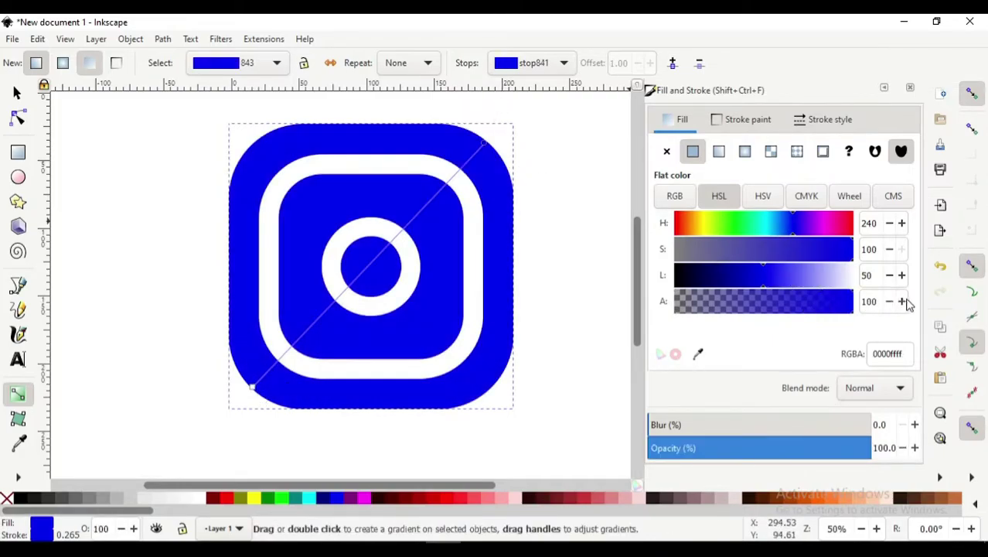
pyautogui.click(253, 386)
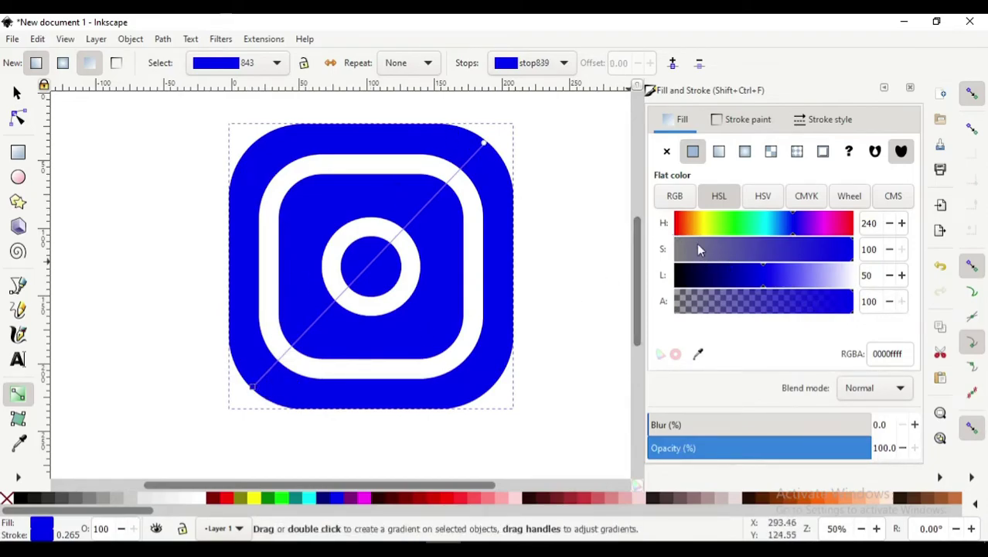
pyautogui.moveTo(693, 227); pyautogui.dragTo(696, 229)
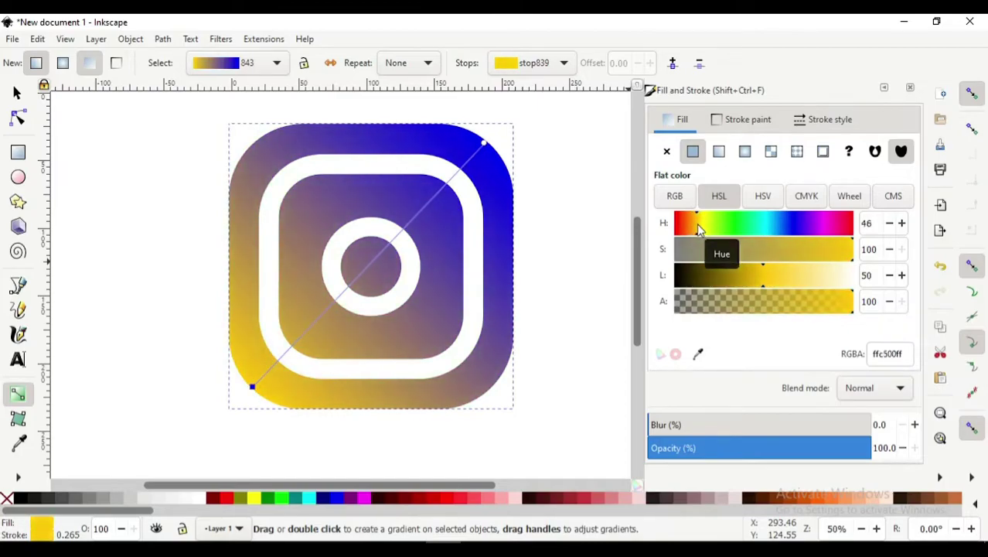
# Add a middle stop to the diagonal gradient and turn the end stop purple
pyautogui.doubleClick(331, 305)
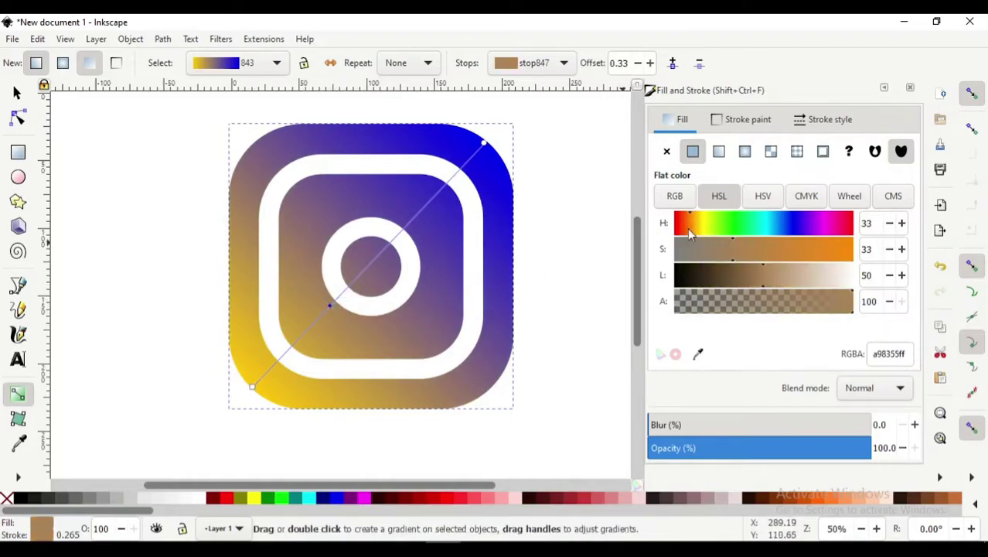
pyautogui.moveTo(691, 236); pyautogui.dragTo(669, 236)
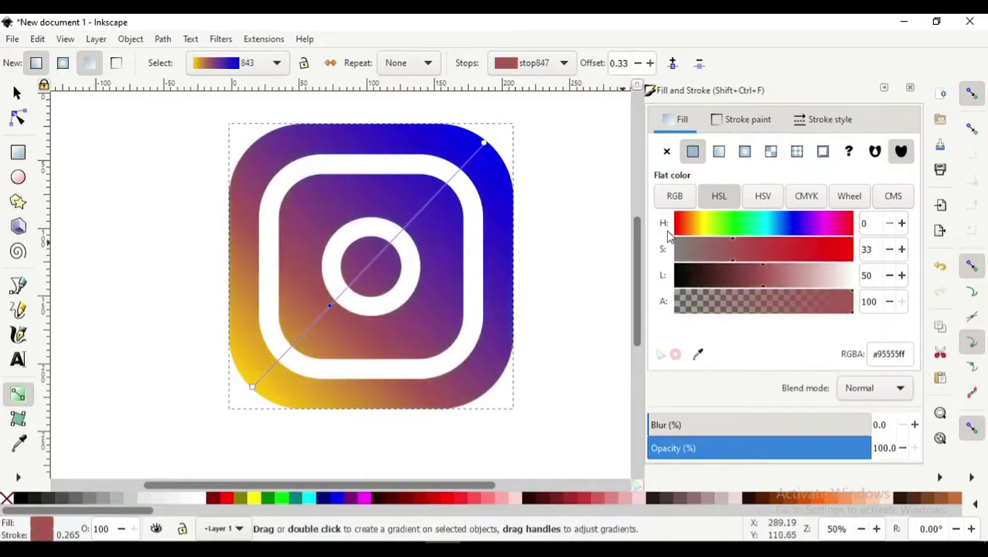
pyautogui.click(484, 143)
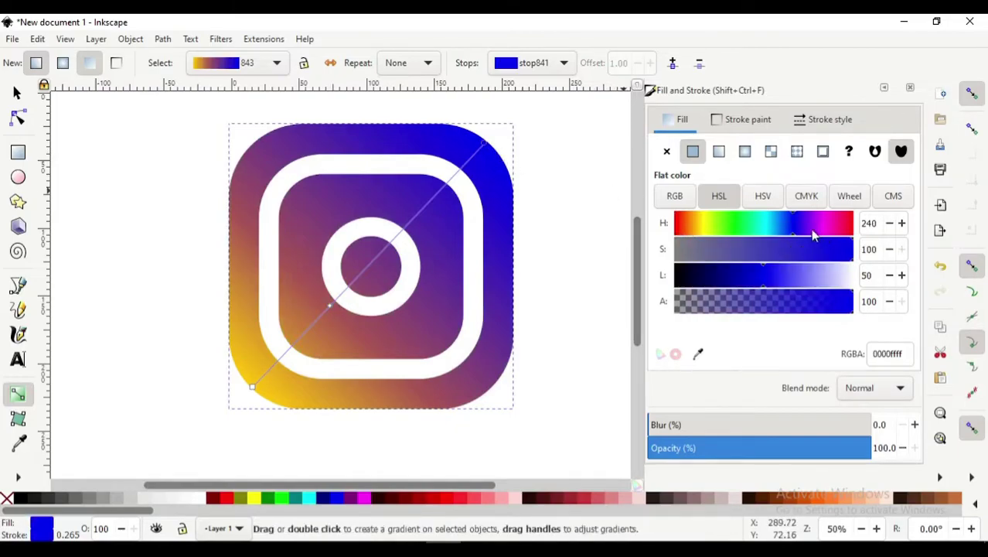
pyautogui.moveTo(811, 235)
pyautogui.mouseDown()
pyautogui.moveTo(825, 234)
pyautogui.moveTo(814, 236)
pyautogui.mouseUp()
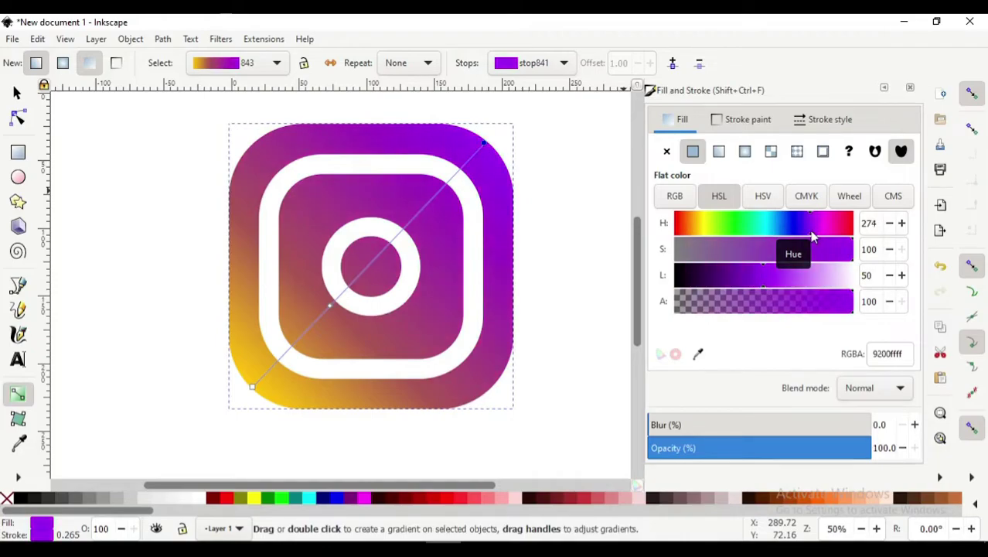
# Make the middle stop bright red (ed0909ff) and move it to offset 0.28
pyautogui.doubleClick(330, 306)
pyautogui.moveTo(782, 259)
pyautogui.mouseDown()
pyautogui.moveTo(859, 259)
pyautogui.moveTo(826, 263)
pyautogui.mouseUp()
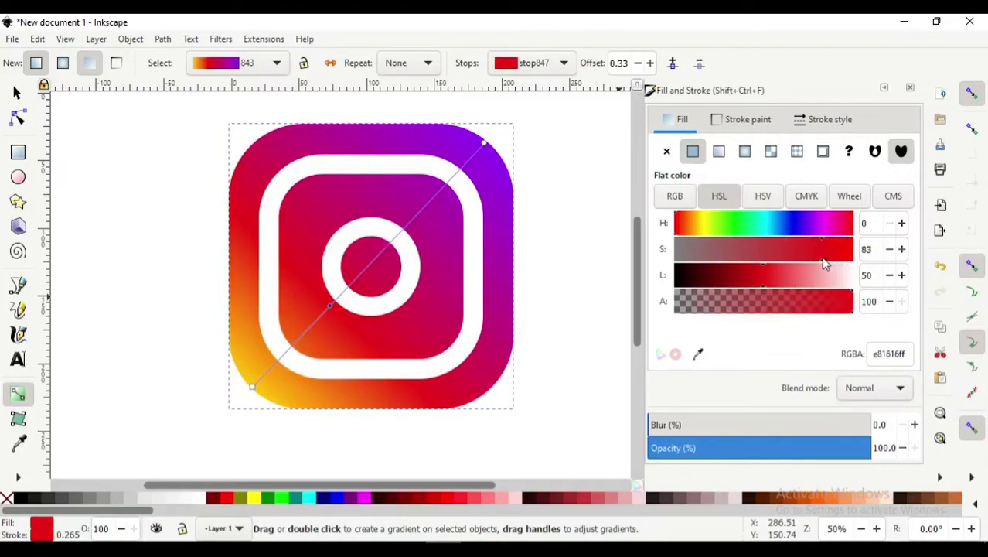
pyautogui.moveTo(329, 305); pyautogui.dragTo(318, 317)
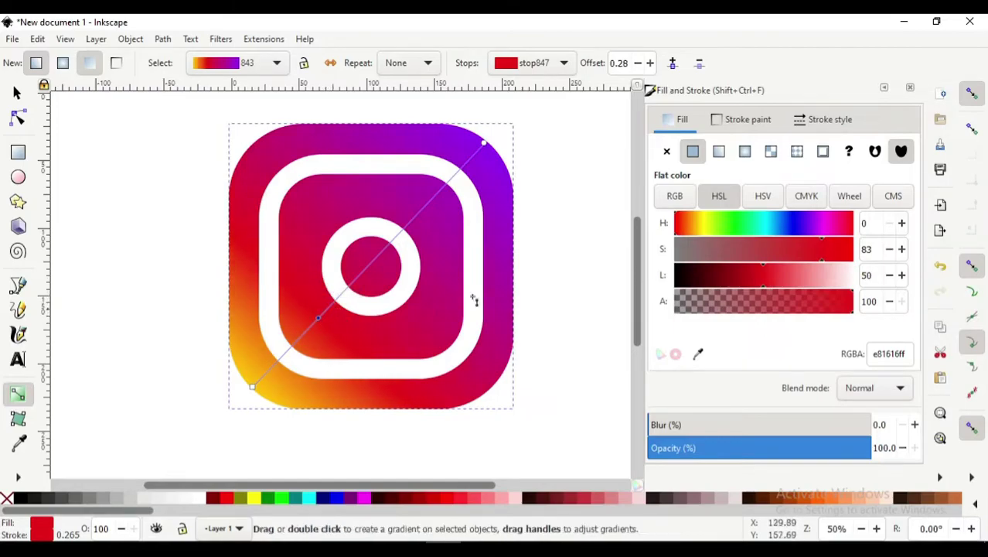
pyautogui.click(762, 284)
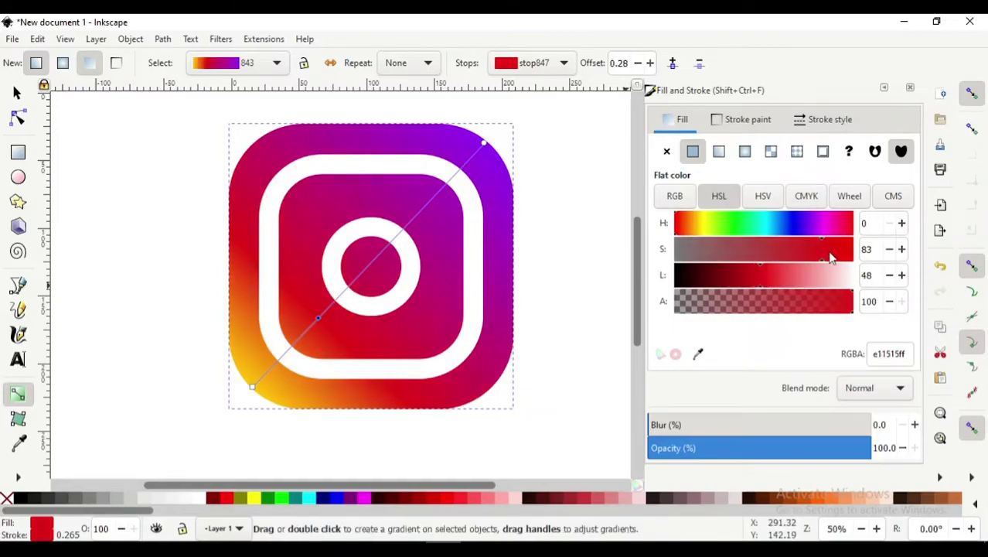
pyautogui.moveTo(832, 256); pyautogui.dragTo(843, 258)
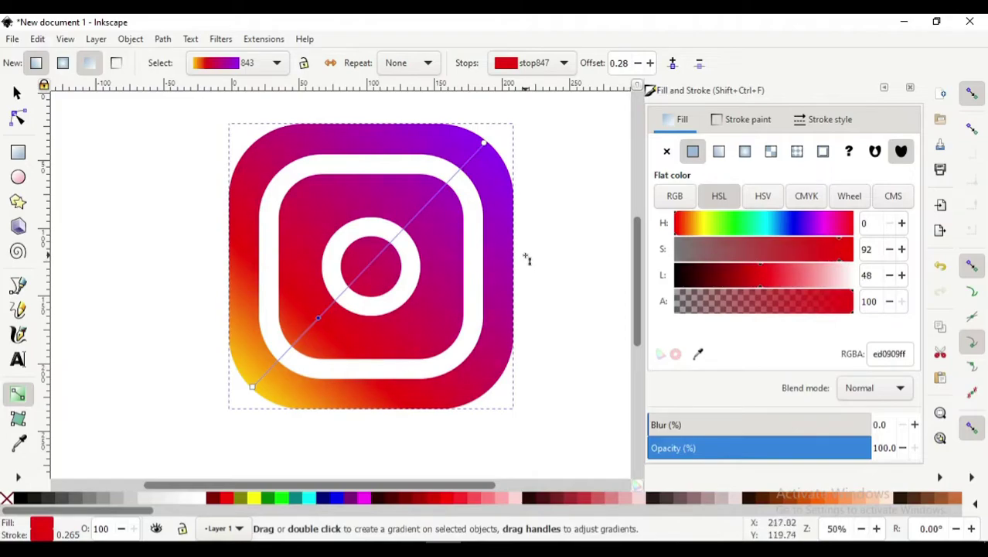
pyautogui.press('Escape')
pyautogui.press('Escape')
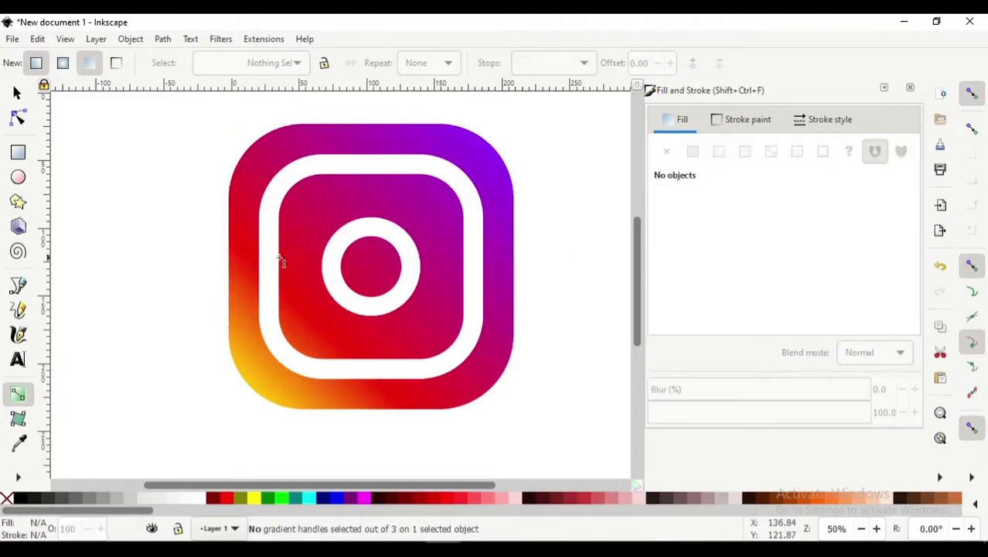
# Draw a small circle near the top-right of the inner rounded square
pyautogui.click(19, 178)
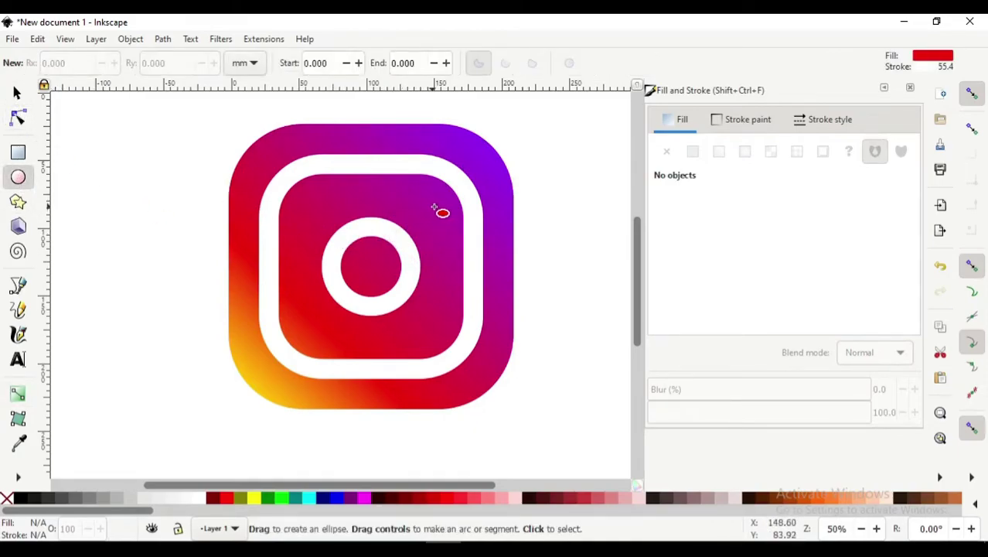
pyautogui.scroll(1, 437, 207)
pyautogui.moveTo(416, 199)
pyautogui.mouseDown()
pyautogui.moveTo(452, 235)
pyautogui.moveTo(430, 212)
pyautogui.moveTo(393, 274)
pyautogui.moveTo(440, 220)
pyautogui.moveTo(429, 218)
pyautogui.mouseUp()
pyautogui.press('s')
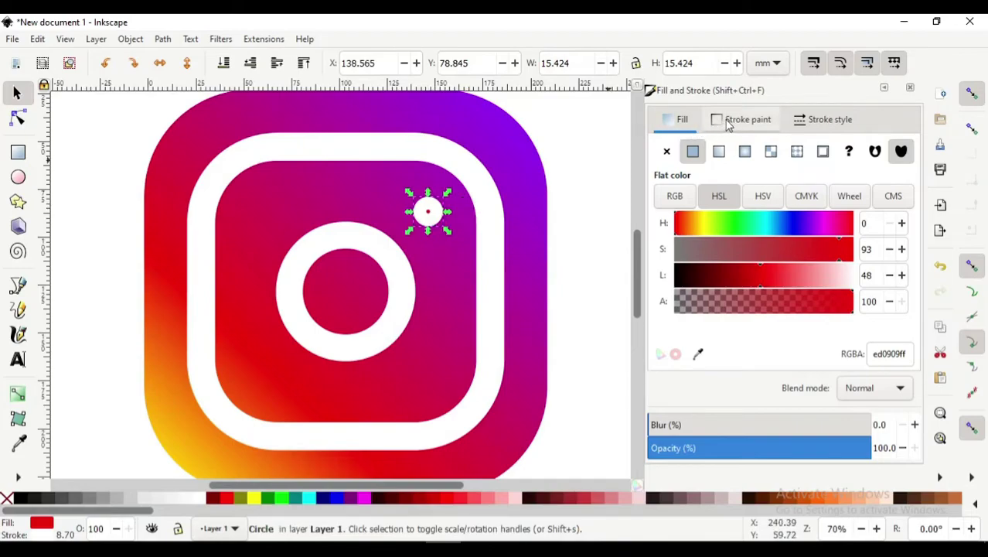
# Give the circle a flat white fill in place of its red fill
pyautogui.click(667, 152)
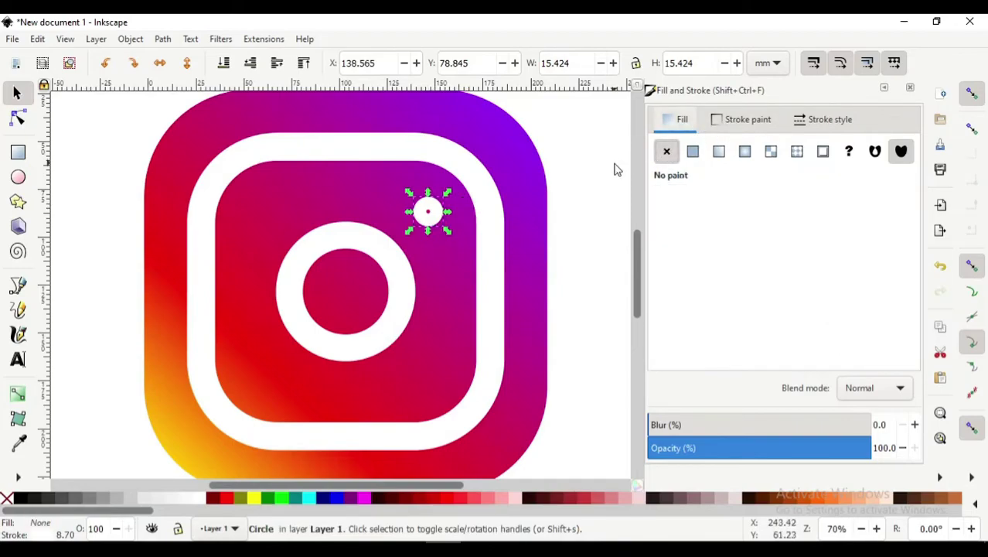
pyautogui.click(694, 151)
pyautogui.moveTo(840, 279); pyautogui.dragTo(907, 289)
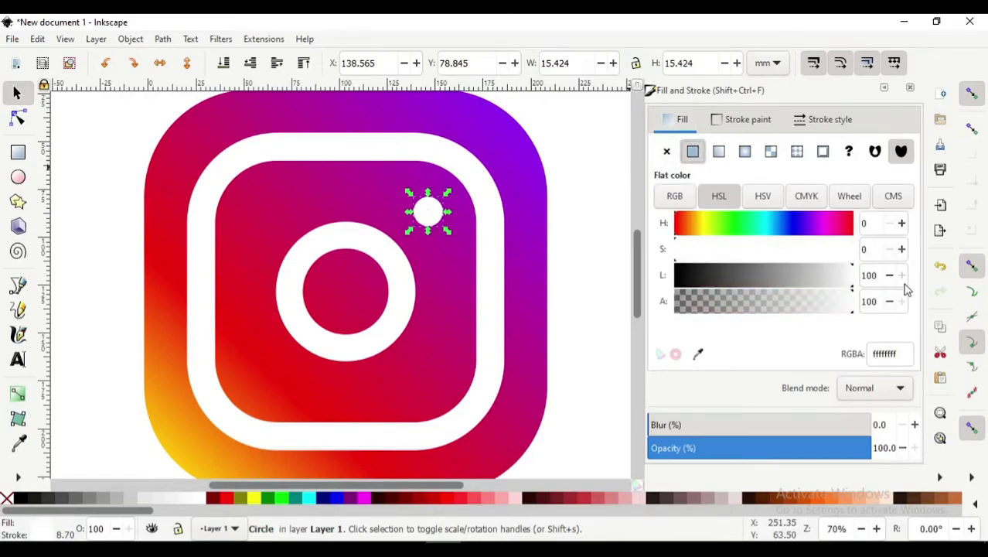
pyautogui.press('Escape')
# Enlarge the white rounded ring slightly and thin its stroke to 13.573 mm
pyautogui.scroll(-1, 515, 255)
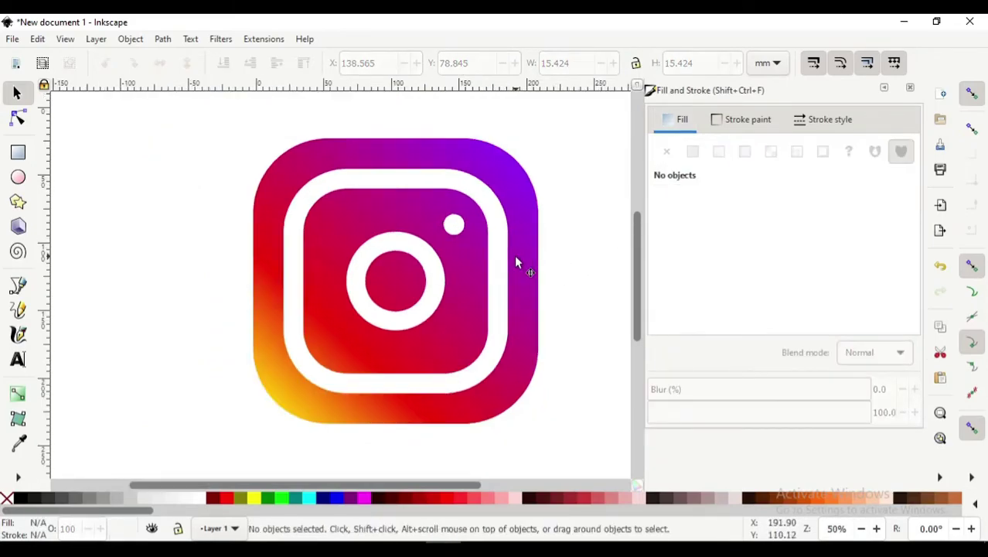
pyautogui.click(503, 319)
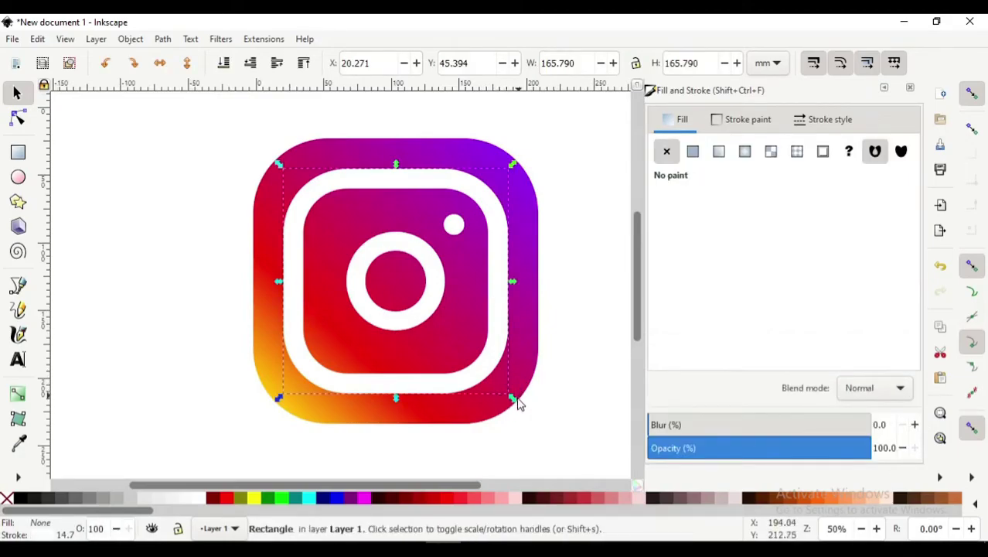
pyautogui.moveTo(514, 398)
pyautogui.mouseDown()
pyautogui.moveTo(531, 413)
pyautogui.moveTo(516, 408)
pyautogui.mouseUp()
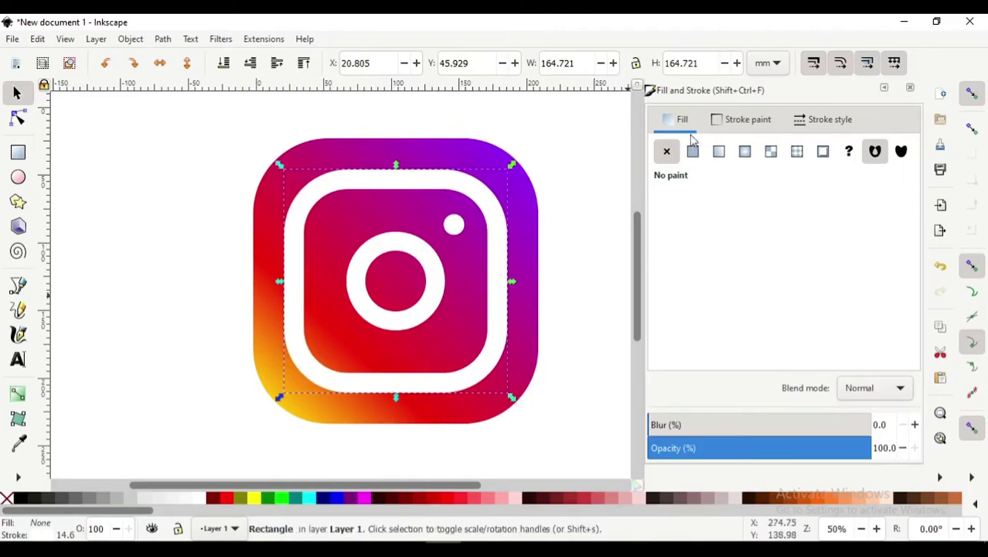
pyautogui.click(727, 120)
pyautogui.click(821, 120)
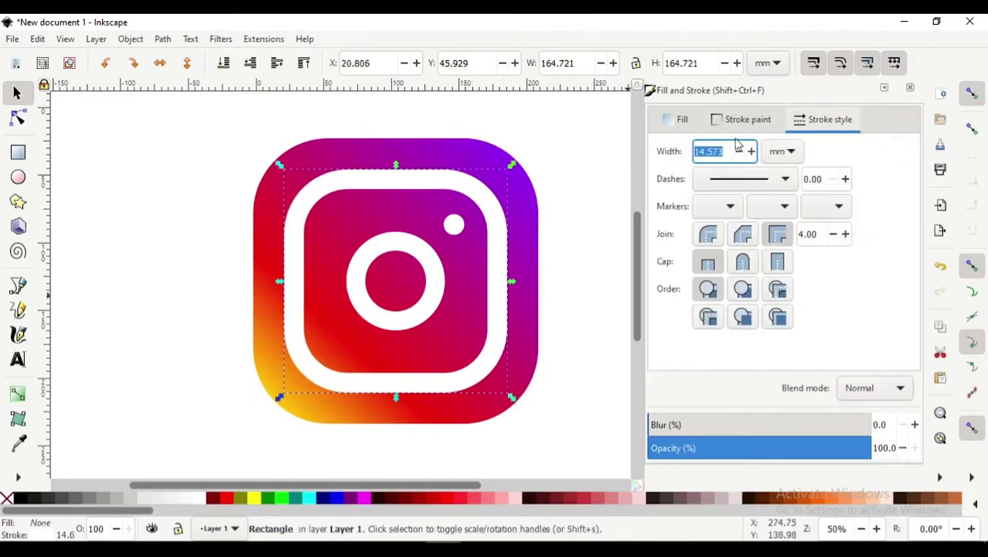
pyautogui.click(739, 152)
pyautogui.click(739, 153)
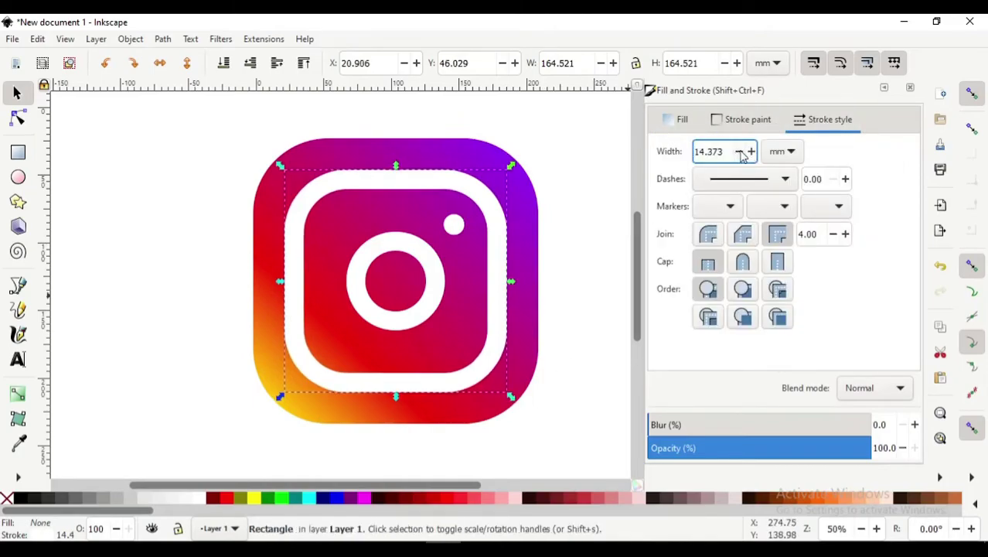
pyautogui.click(740, 152)
pyautogui.click(740, 152)
pyautogui.click(739, 153)
pyautogui.click(740, 152)
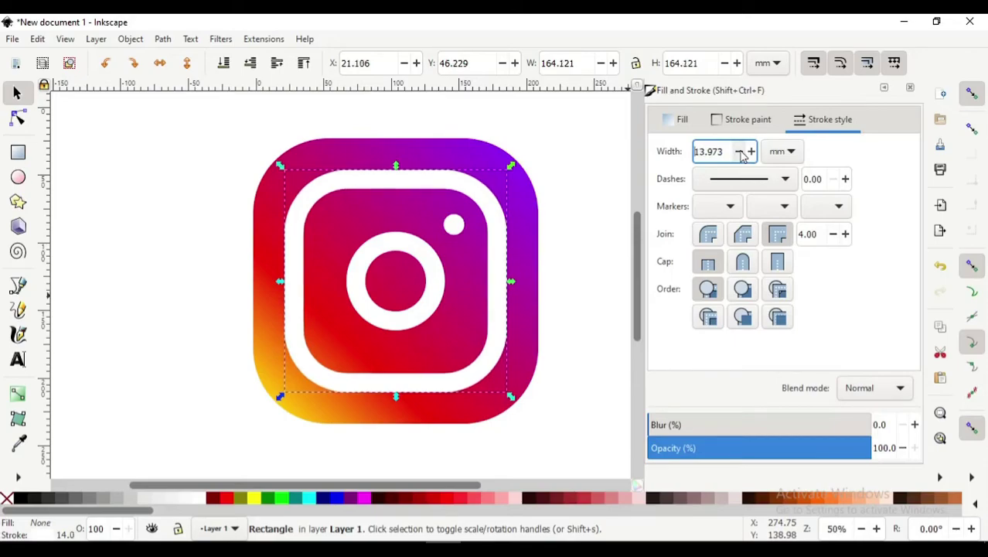
pyautogui.click(739, 152)
pyautogui.click(739, 153)
# Thin the lens ring's stroke width to 13.047 mm
pyautogui.click(740, 153)
pyautogui.click(506, 284)
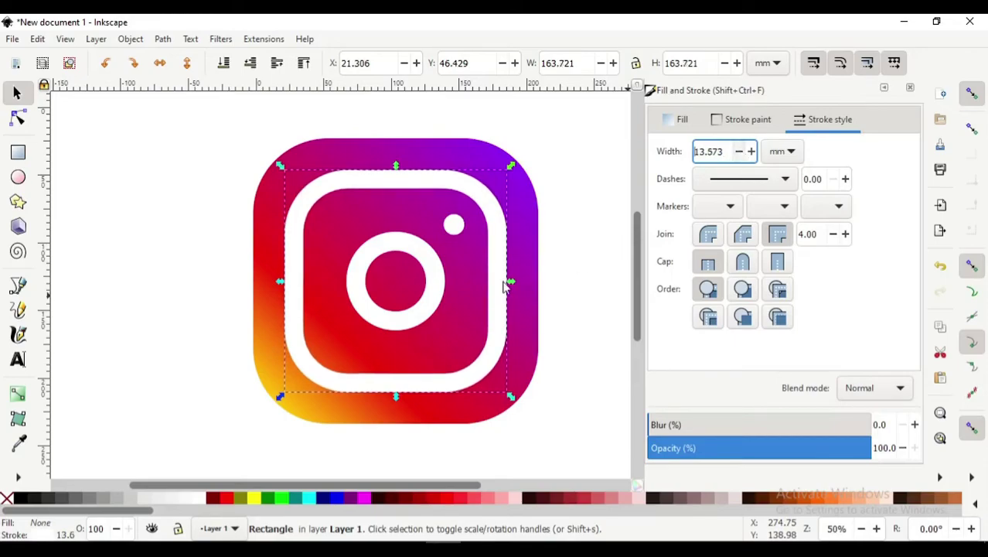
pyautogui.click(434, 300)
pyautogui.click(739, 152)
pyautogui.click(740, 153)
pyautogui.click(739, 152)
pyautogui.click(739, 152)
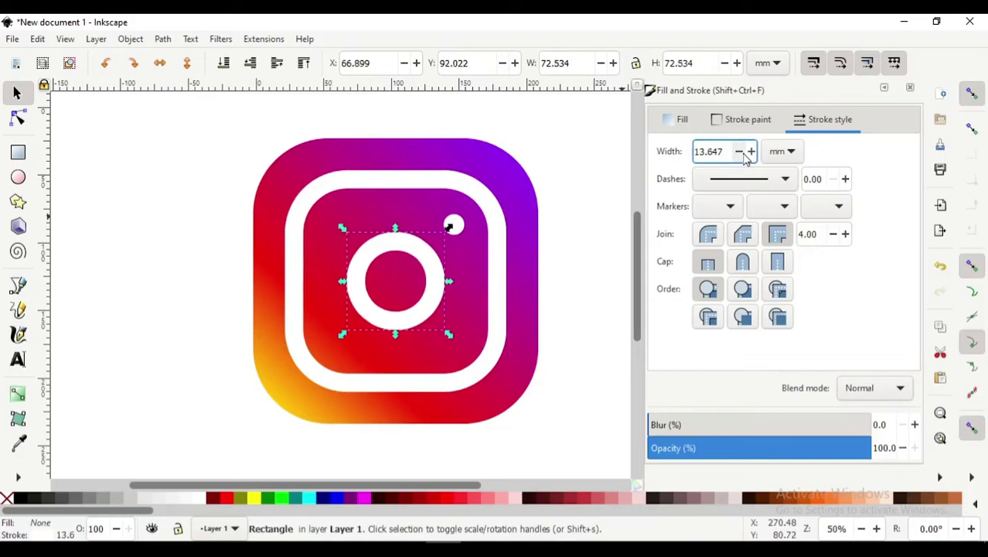
pyautogui.click(741, 152)
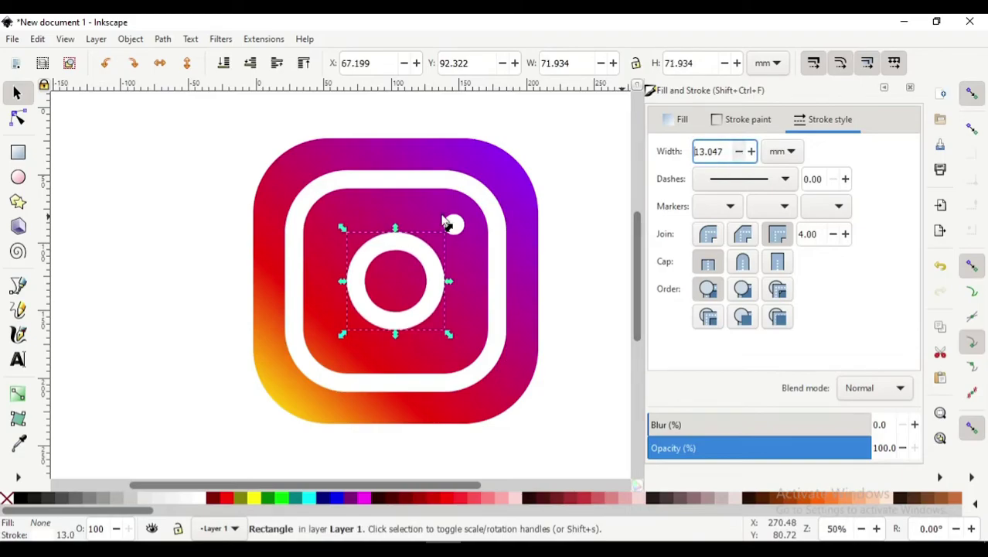
pyautogui.click(541, 328)
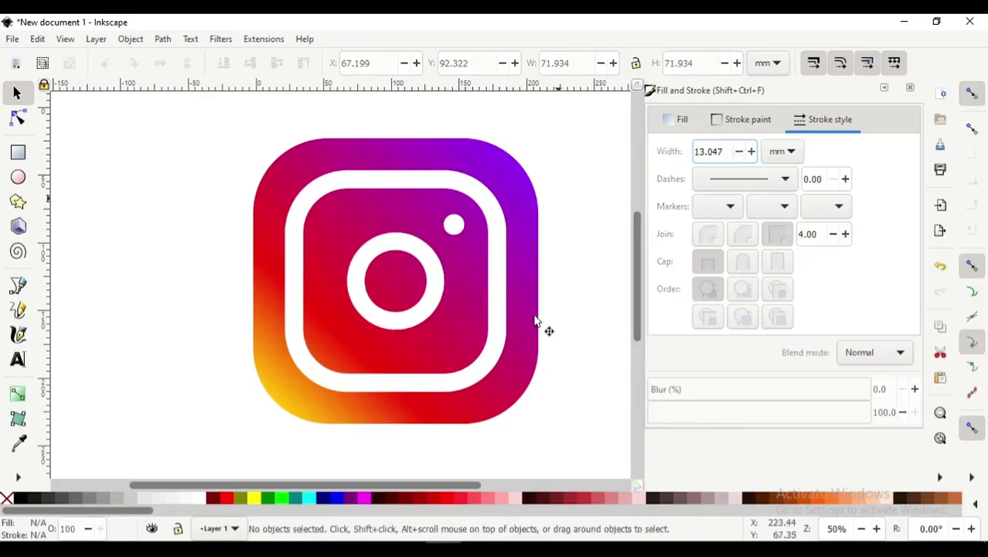
pyautogui.scroll(-2, 540, 317)
pyautogui.hscroll(2, 541, 305)
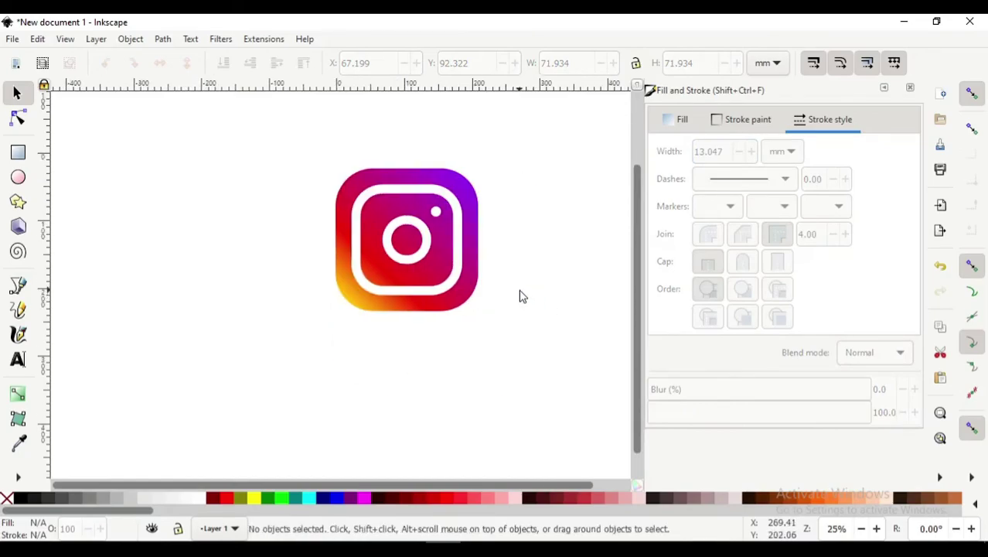
pyautogui.scroll(1, 520, 293)
pyautogui.hscroll(1, 520, 294)
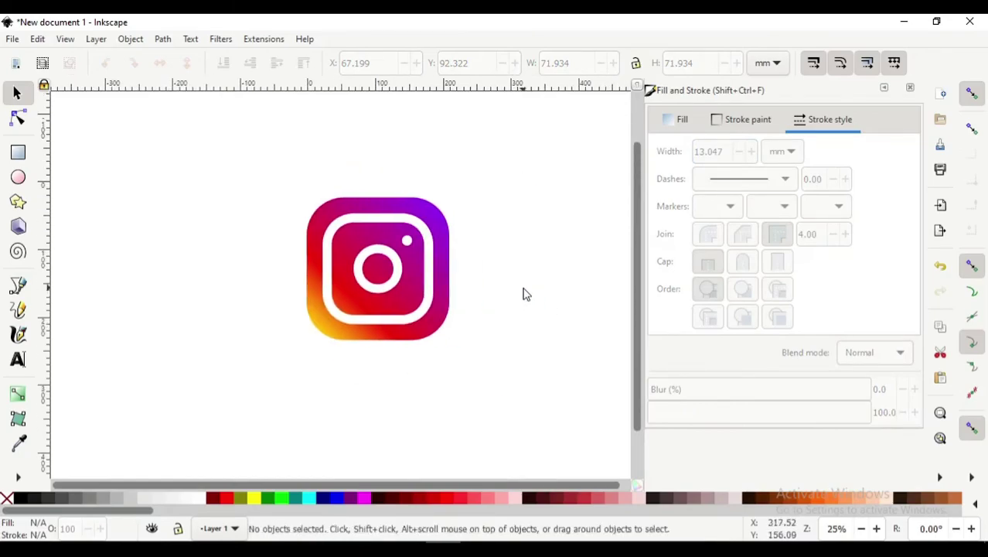